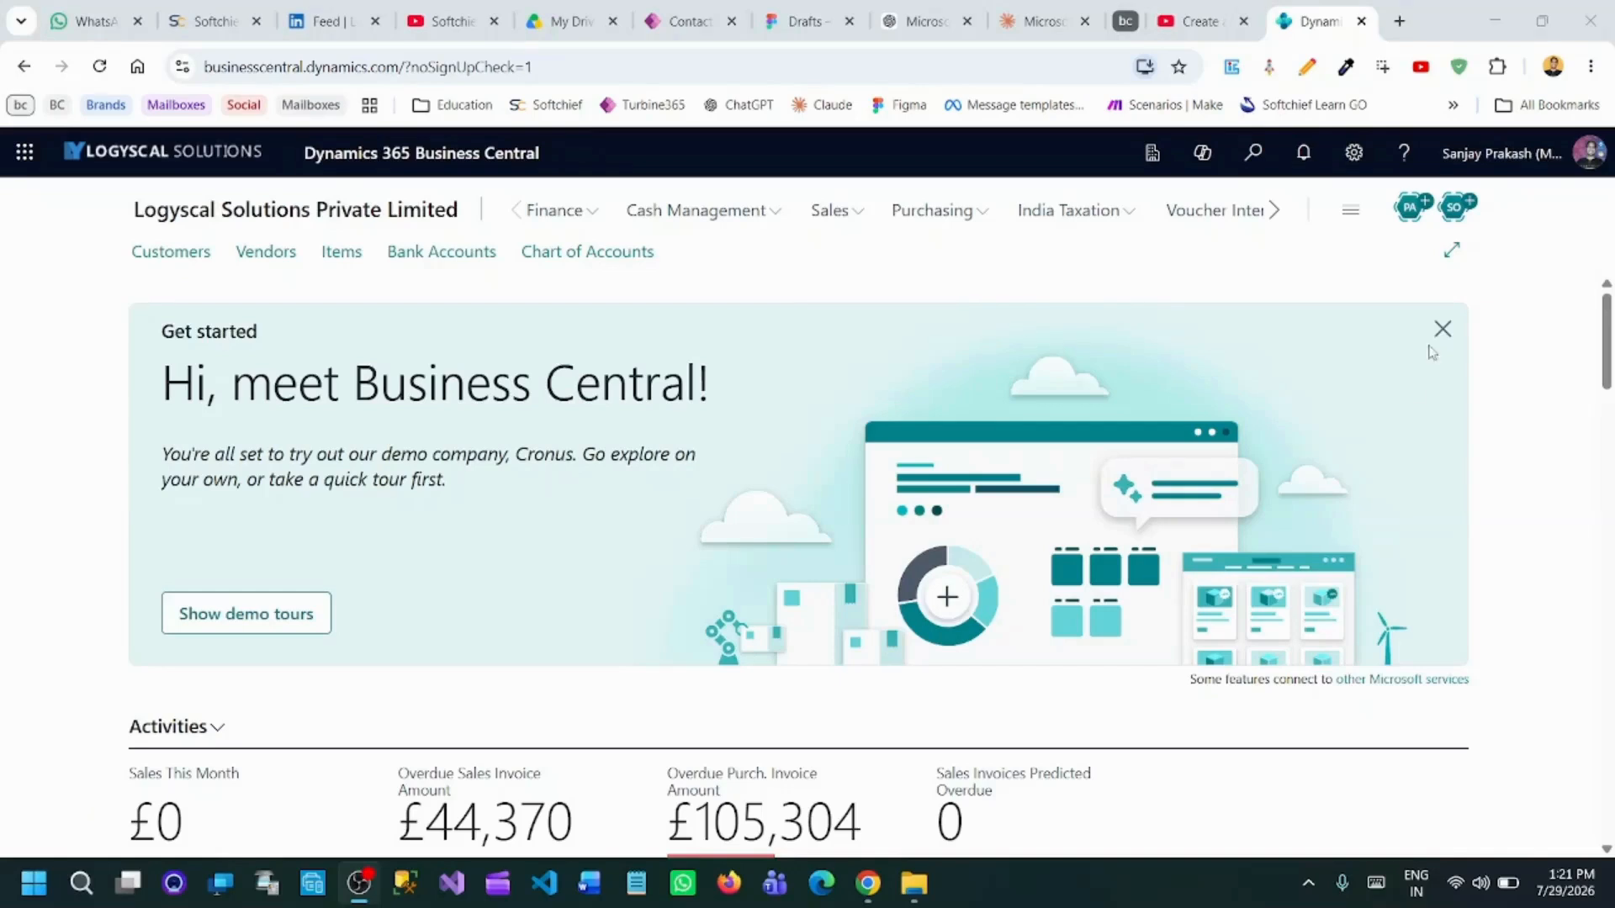
# Open the list of allowed companies from the Company setting in My Settings.
pyautogui.click(1500, 12)
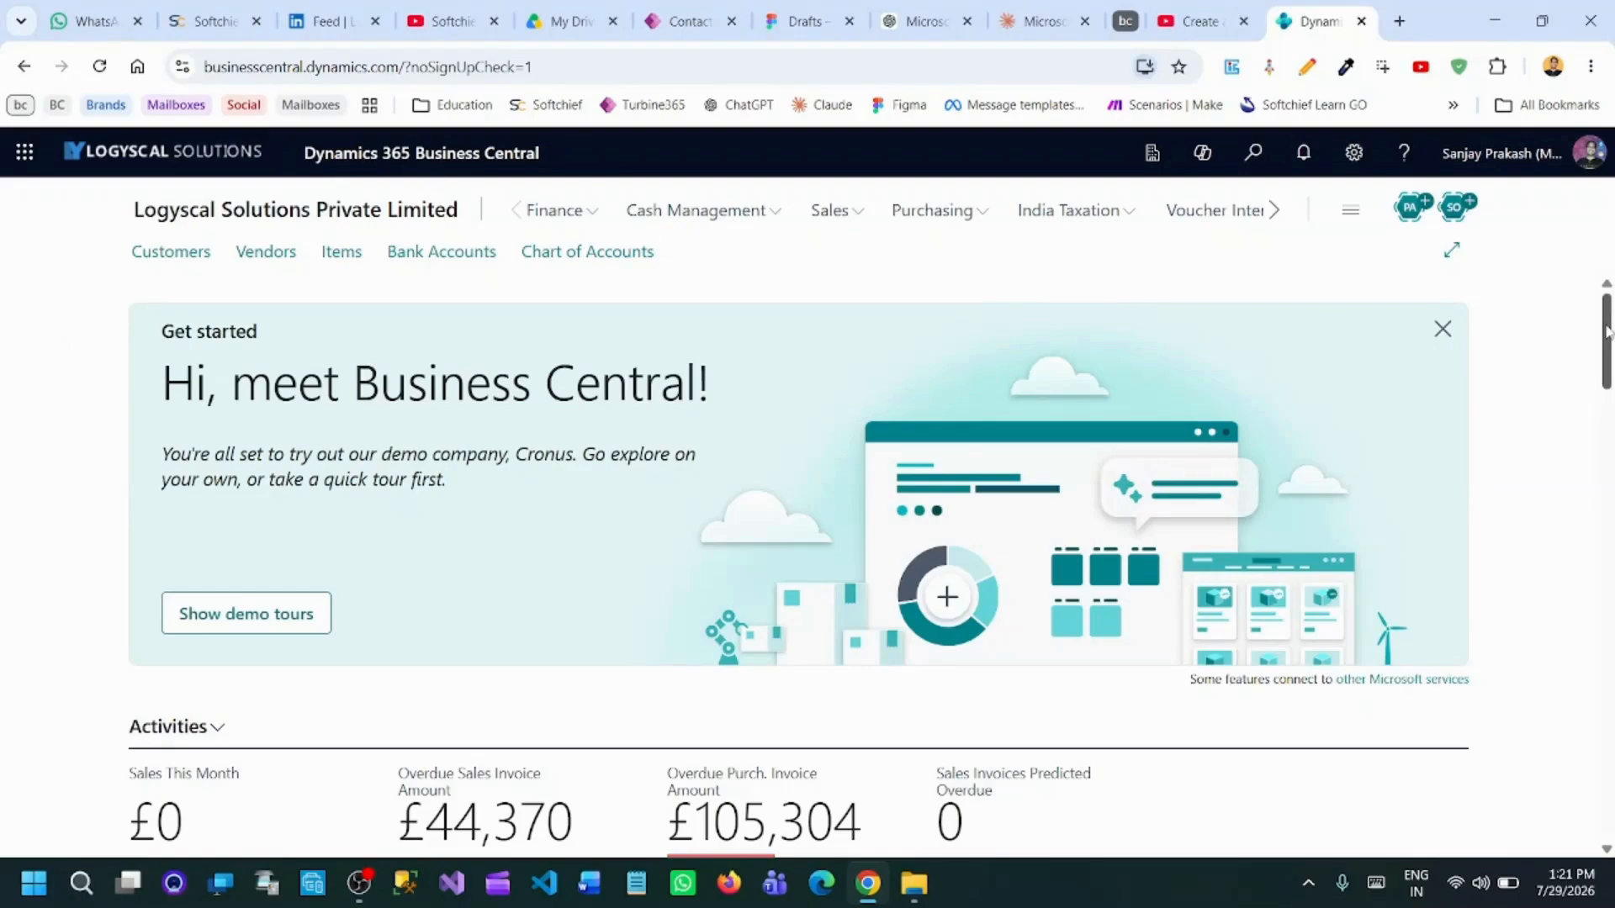
pyautogui.moveTo(1606, 330); pyautogui.dragTo(1608, 284)
pyautogui.click(1352, 154)
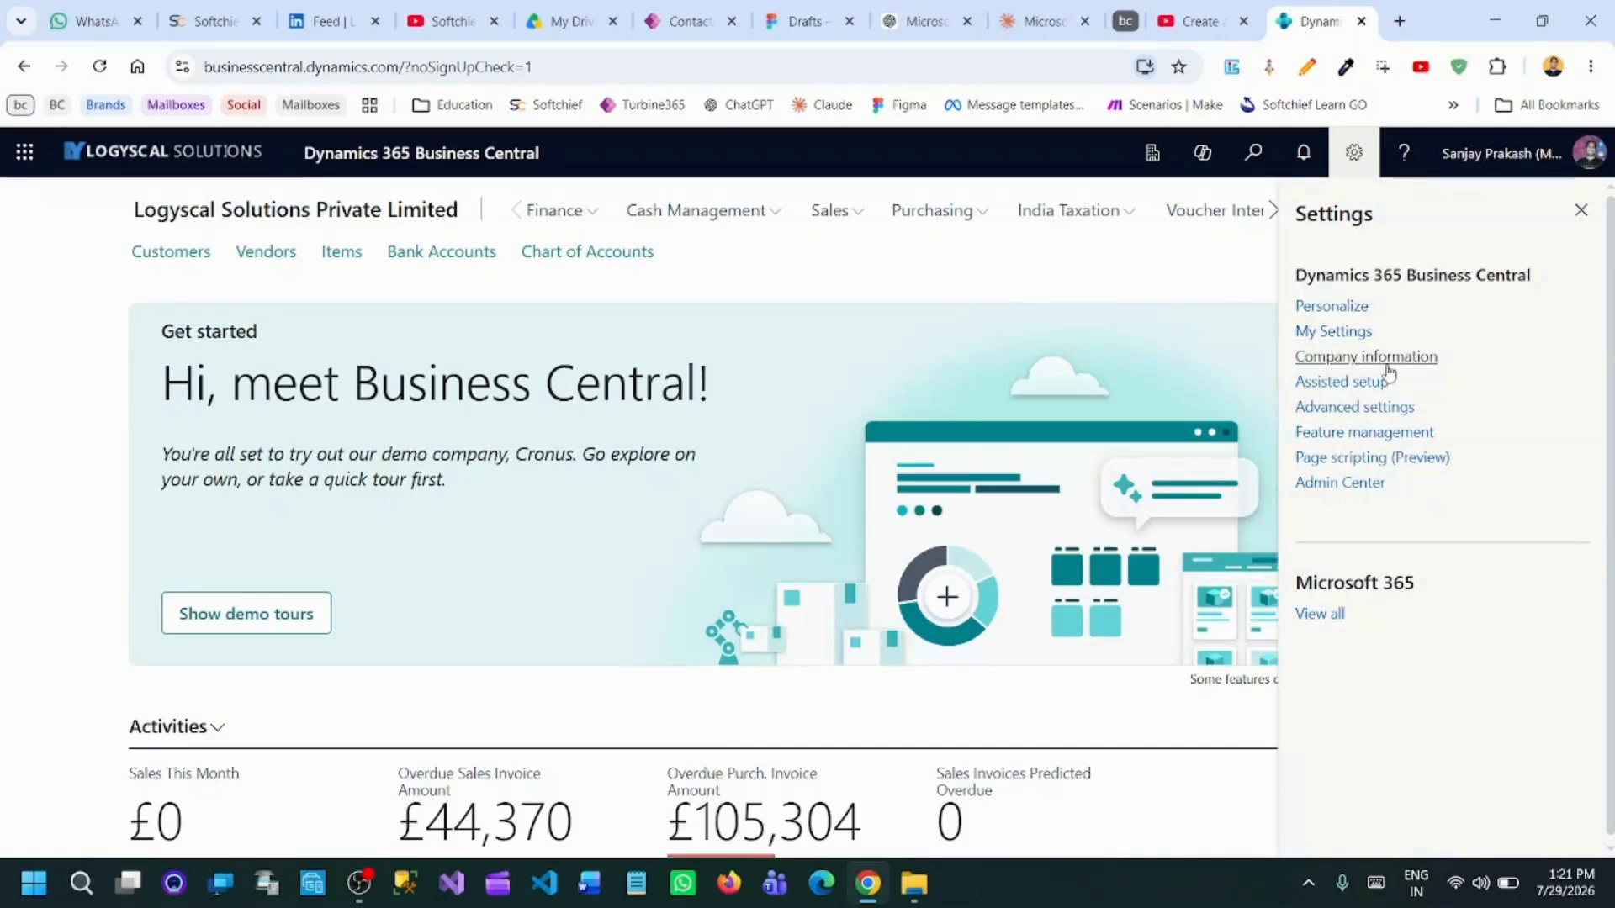
pyautogui.click(1335, 330)
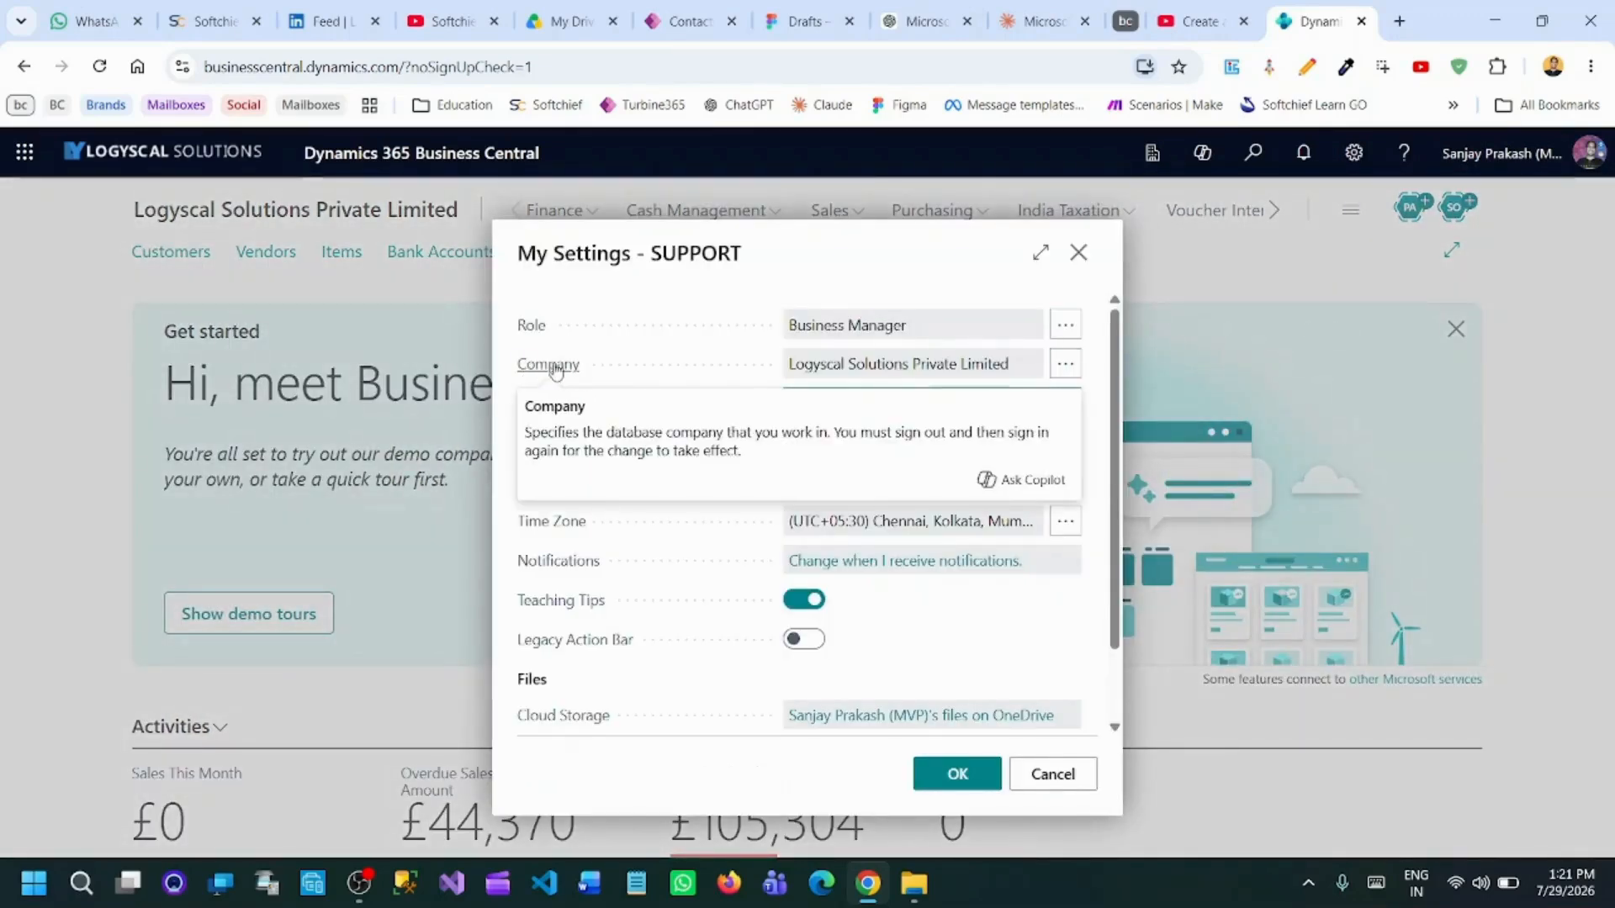
pyautogui.click(1065, 363)
pyautogui.moveTo(1068, 372)
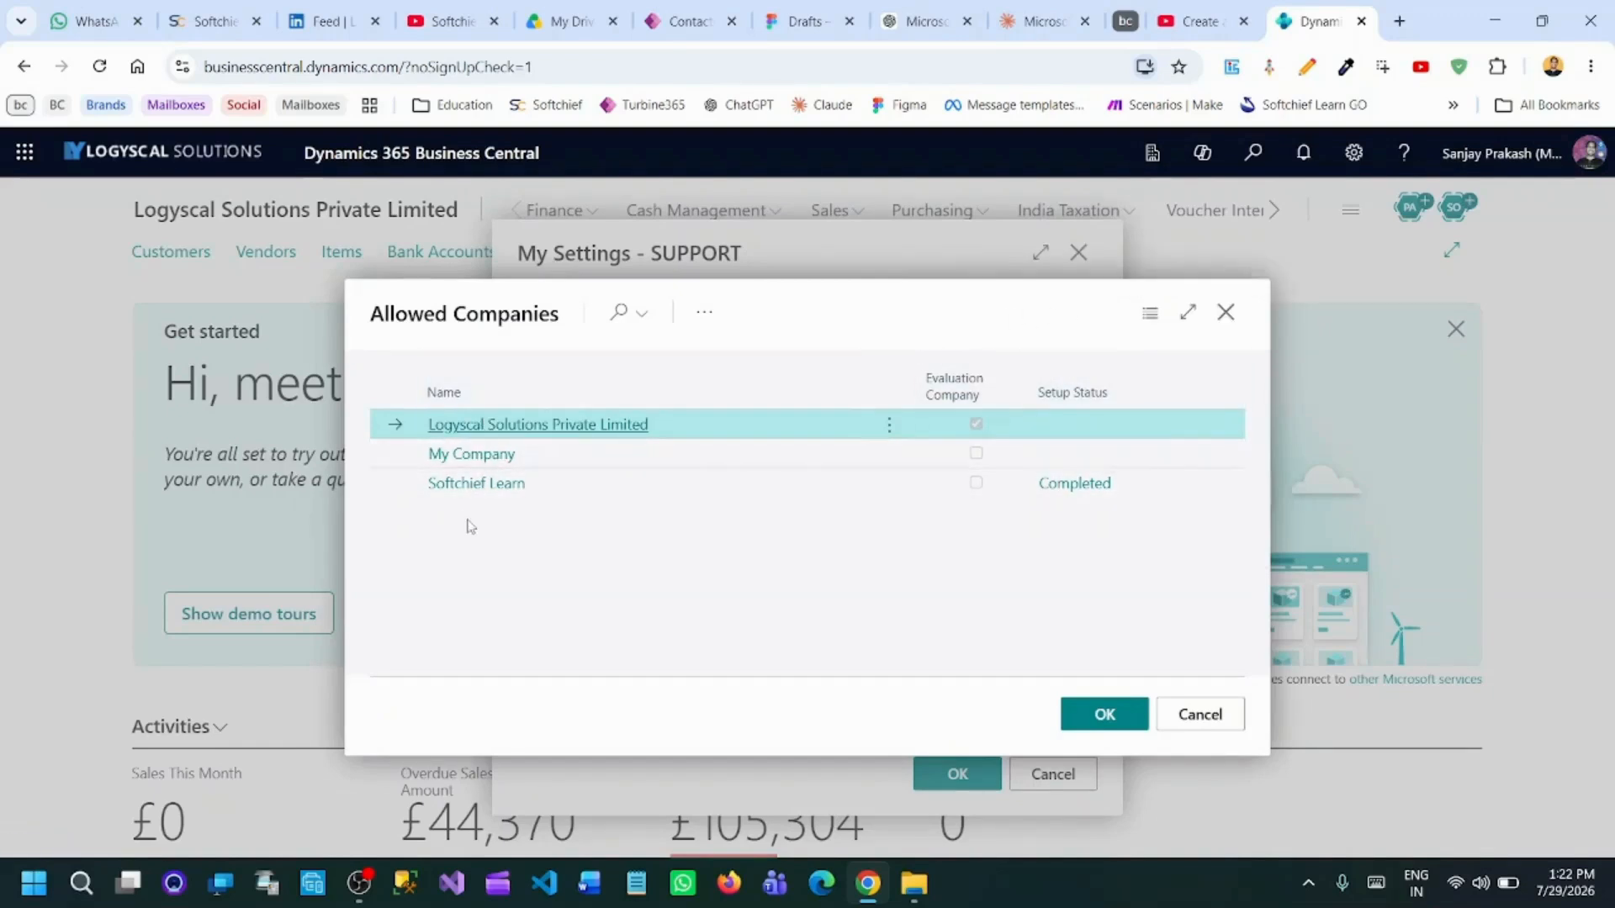
# Start the Create New Company guide from the allowed companies list and go to its basic information page.
pyautogui.click(703, 313)
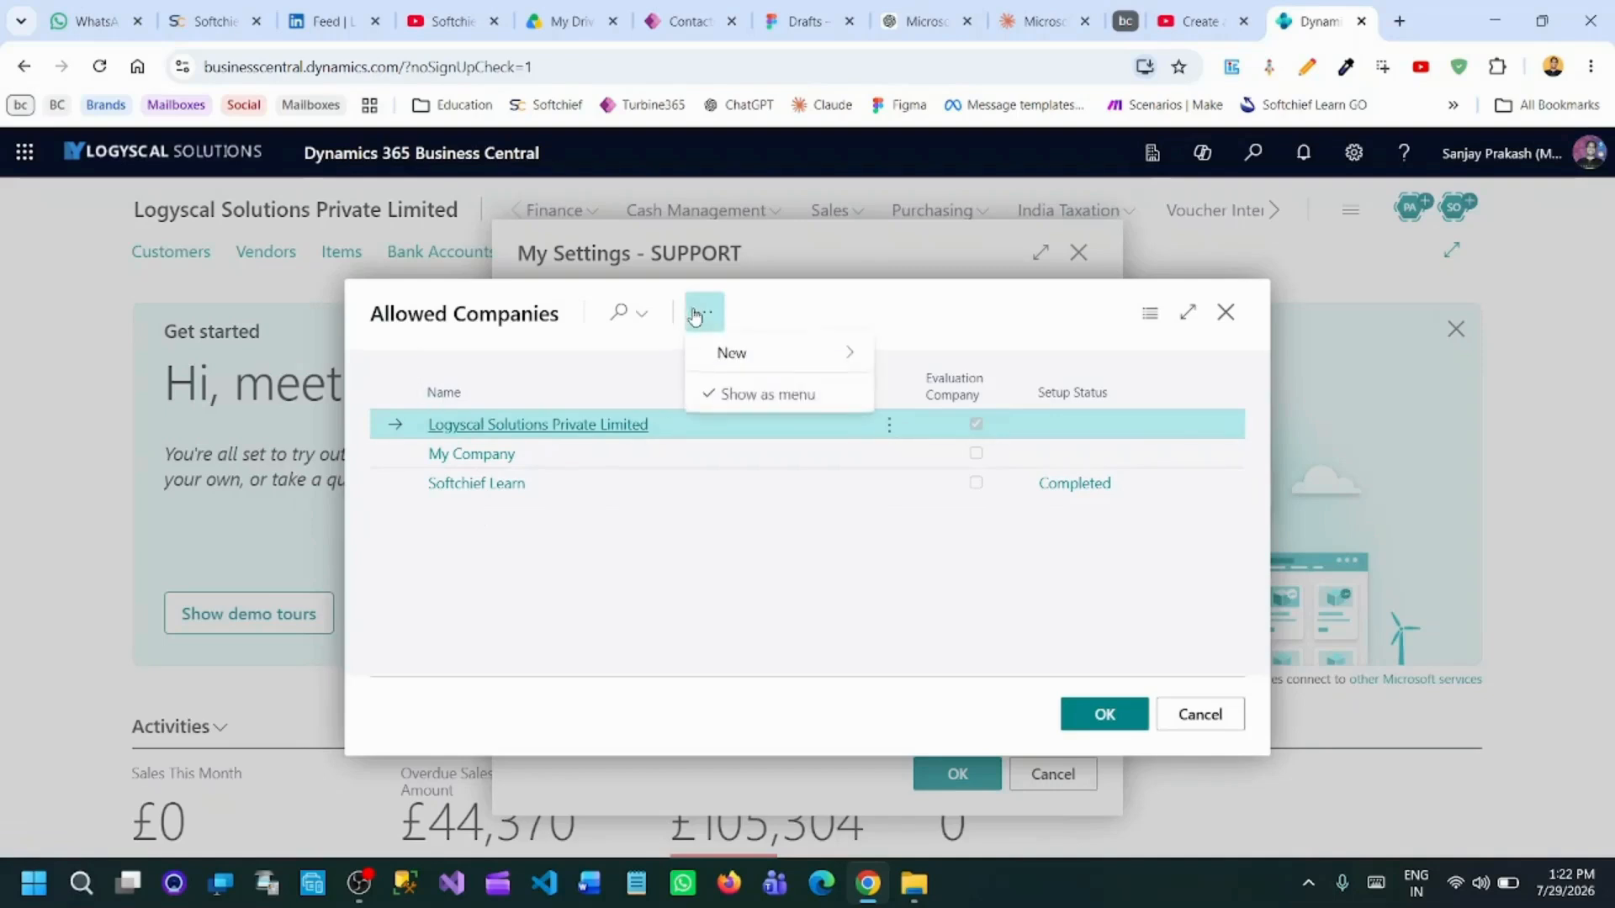
pyautogui.moveTo(808, 353)
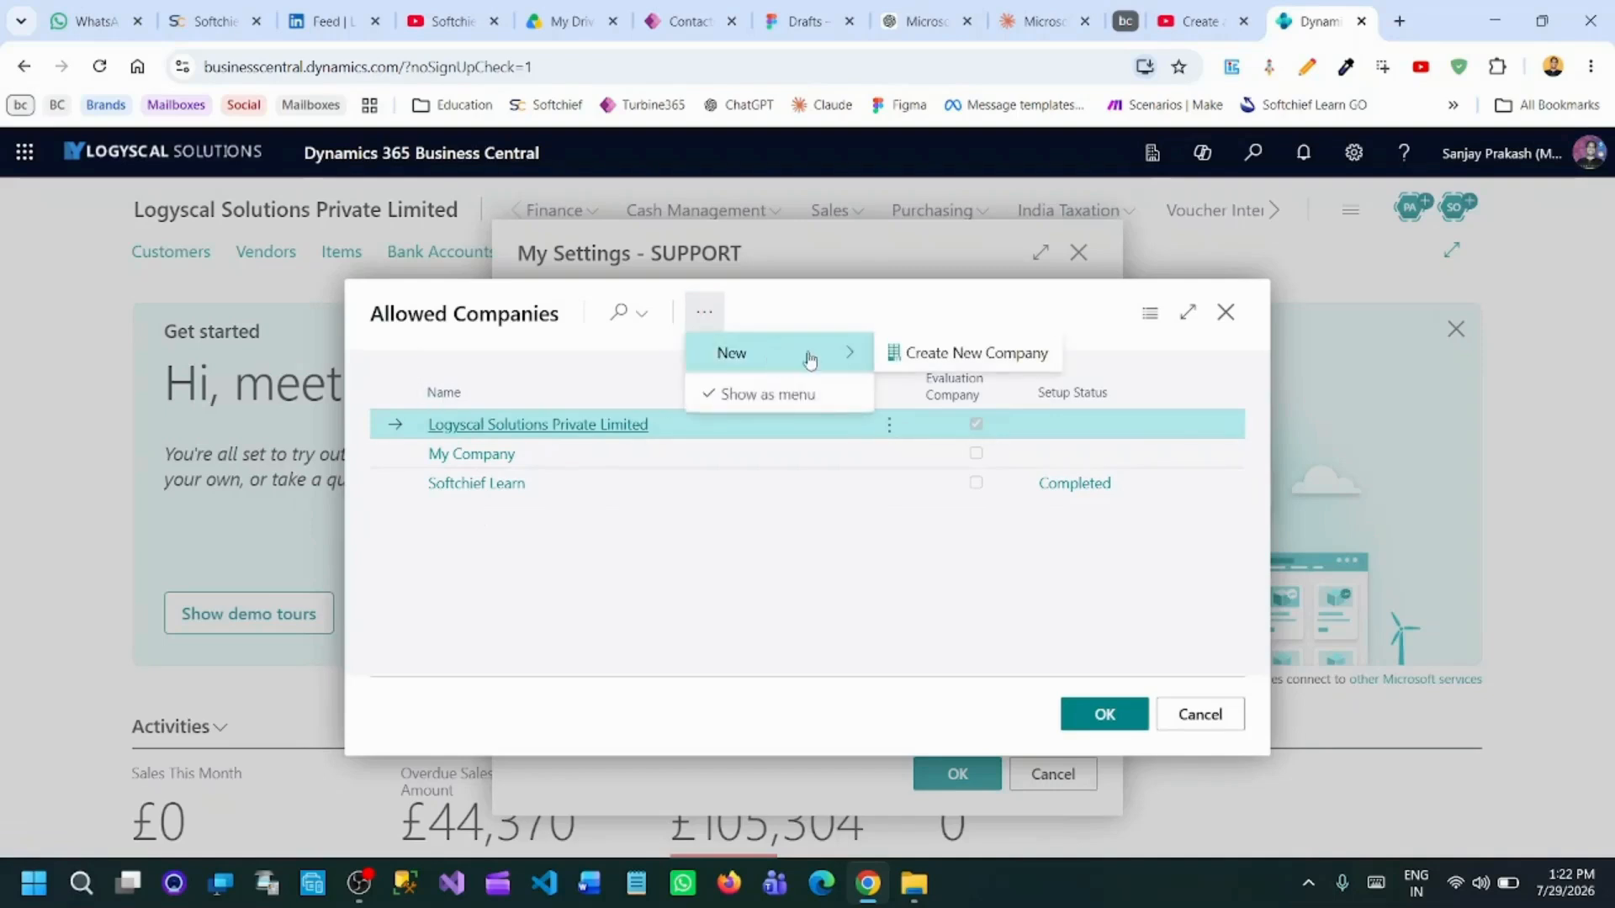
pyautogui.click(951, 367)
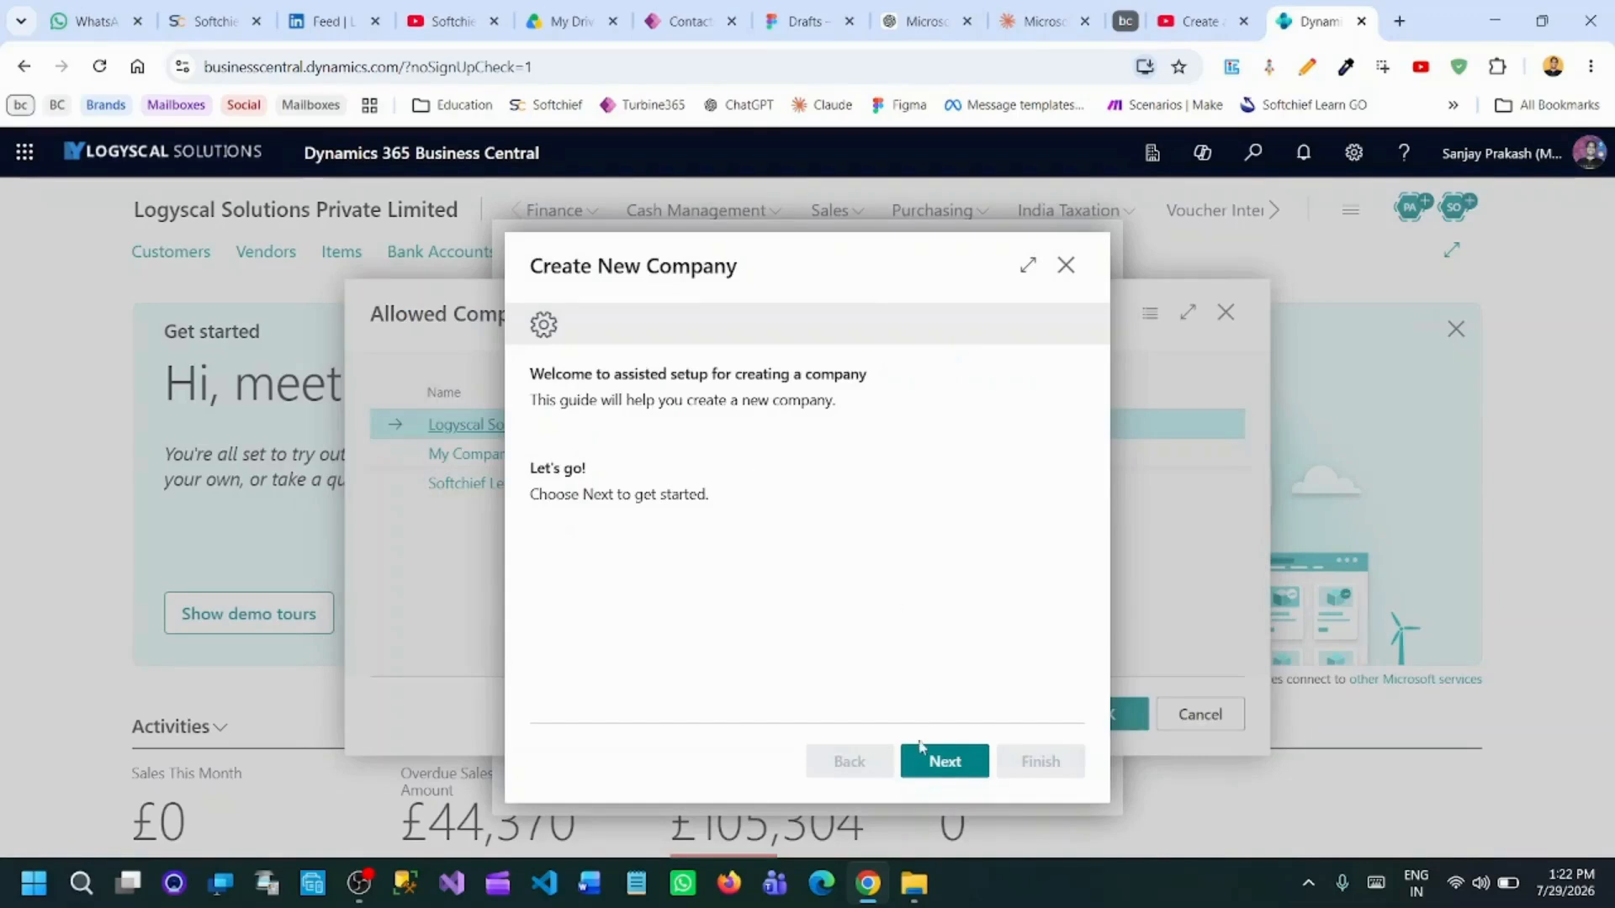
pyautogui.click(934, 763)
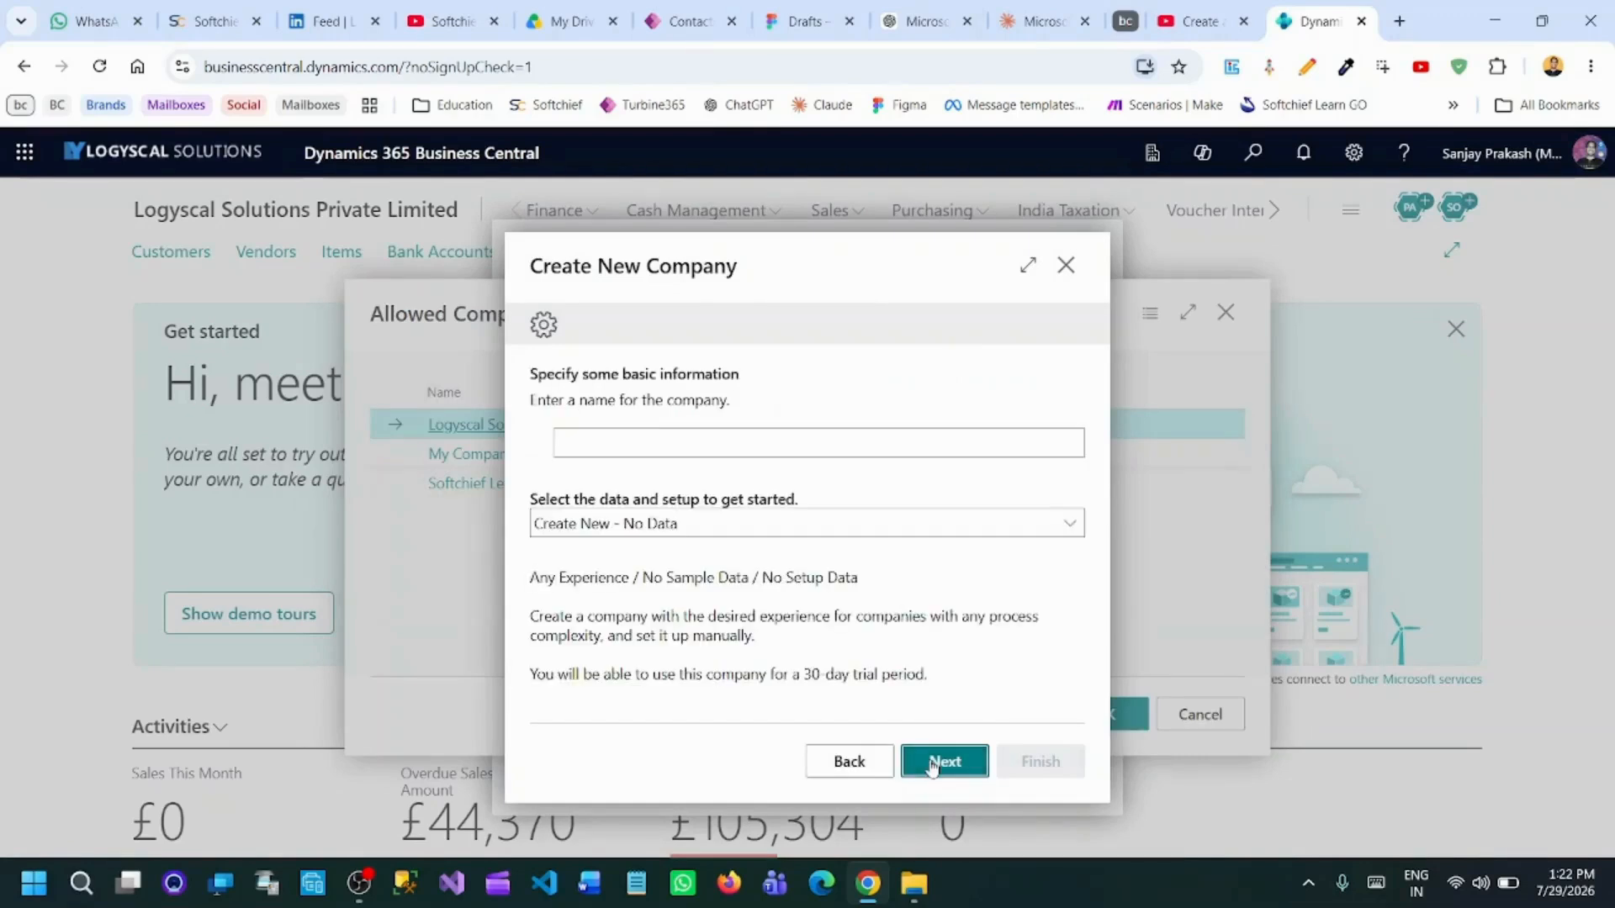
# Name the new company Softchief Technologies.
pyautogui.click(609, 445)
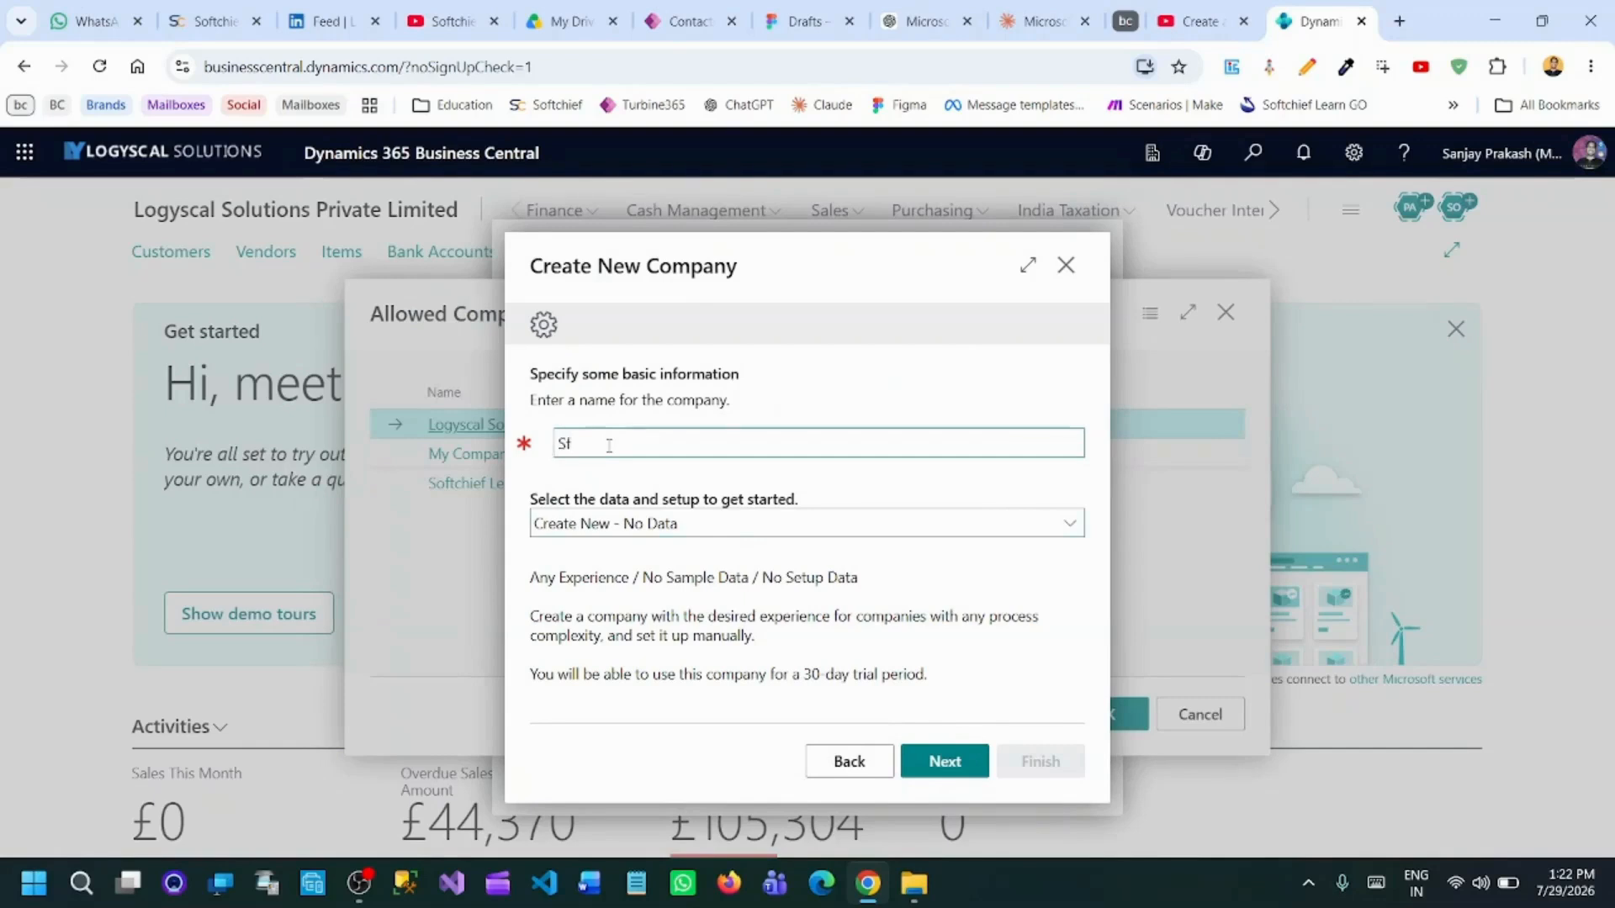
pyautogui.write('Softchie')
pyautogui.write('f Technologo')
pyautogui.click(729, 487)
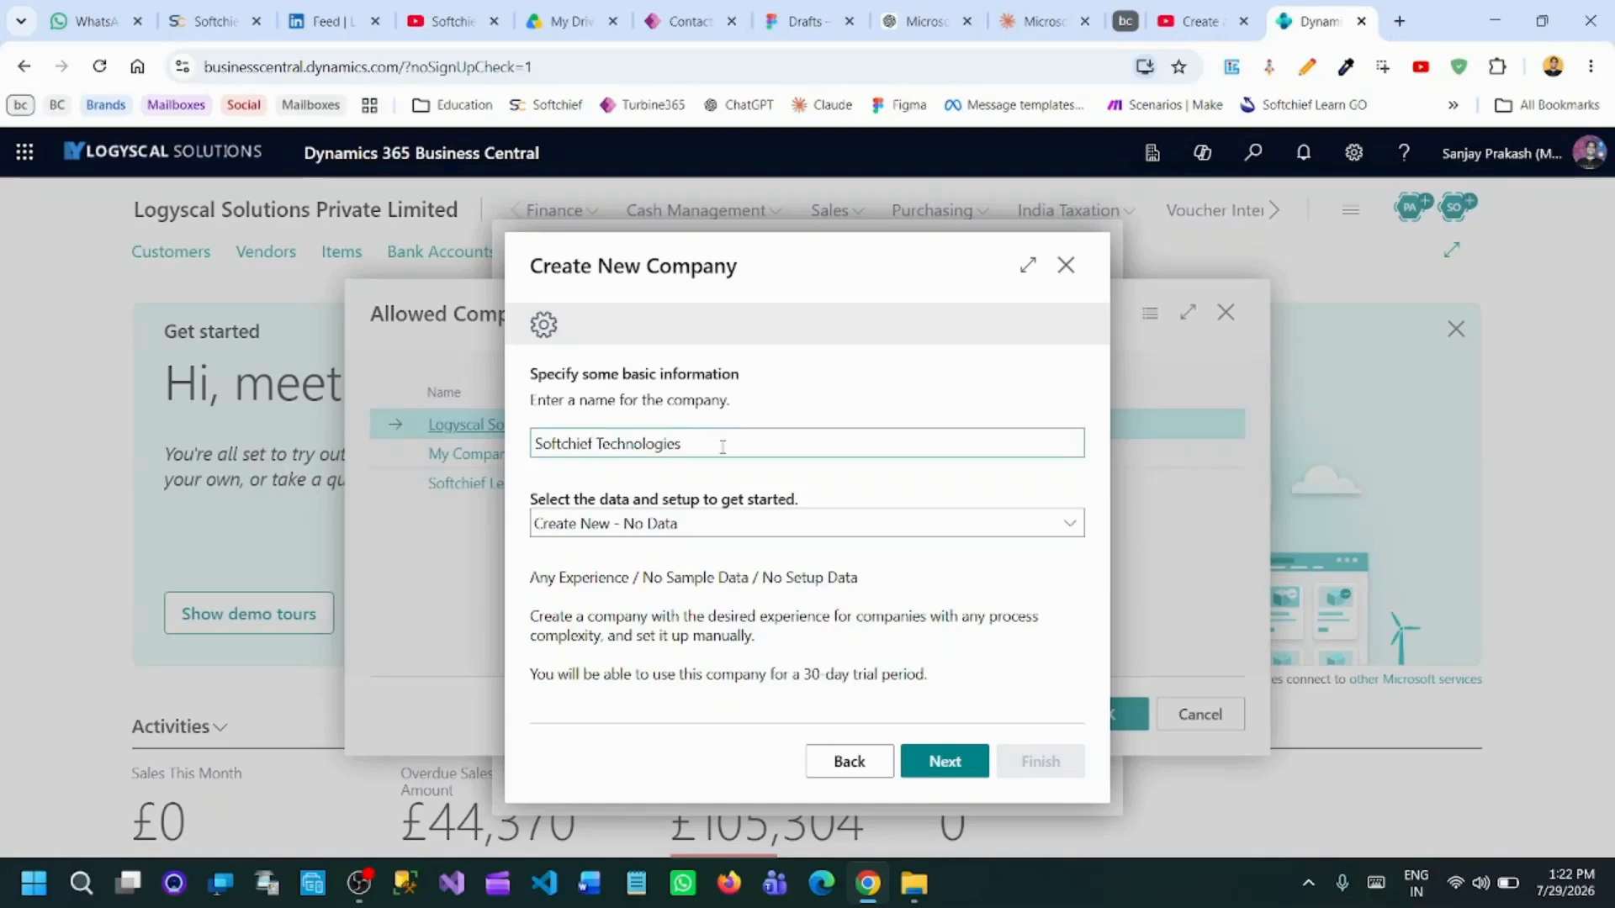
pyautogui.click(723, 446)
pyautogui.click(618, 441)
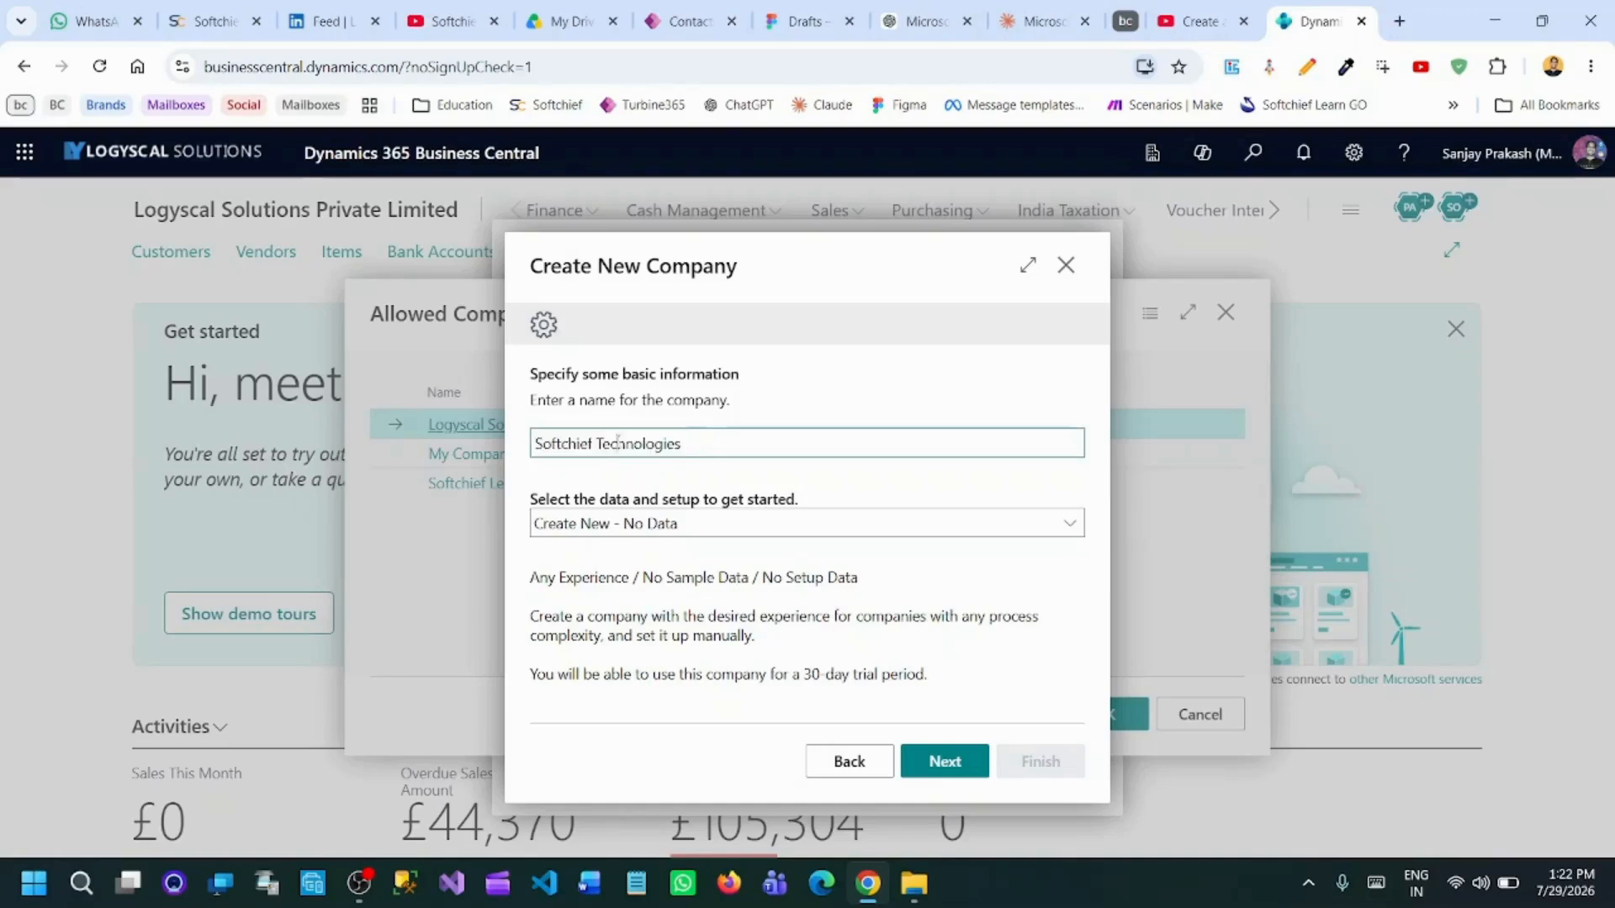
# Try the Evaluation - Contoso Sample Data and Production - Setup Data Only options for the company's starting data.
pyautogui.click(664, 527)
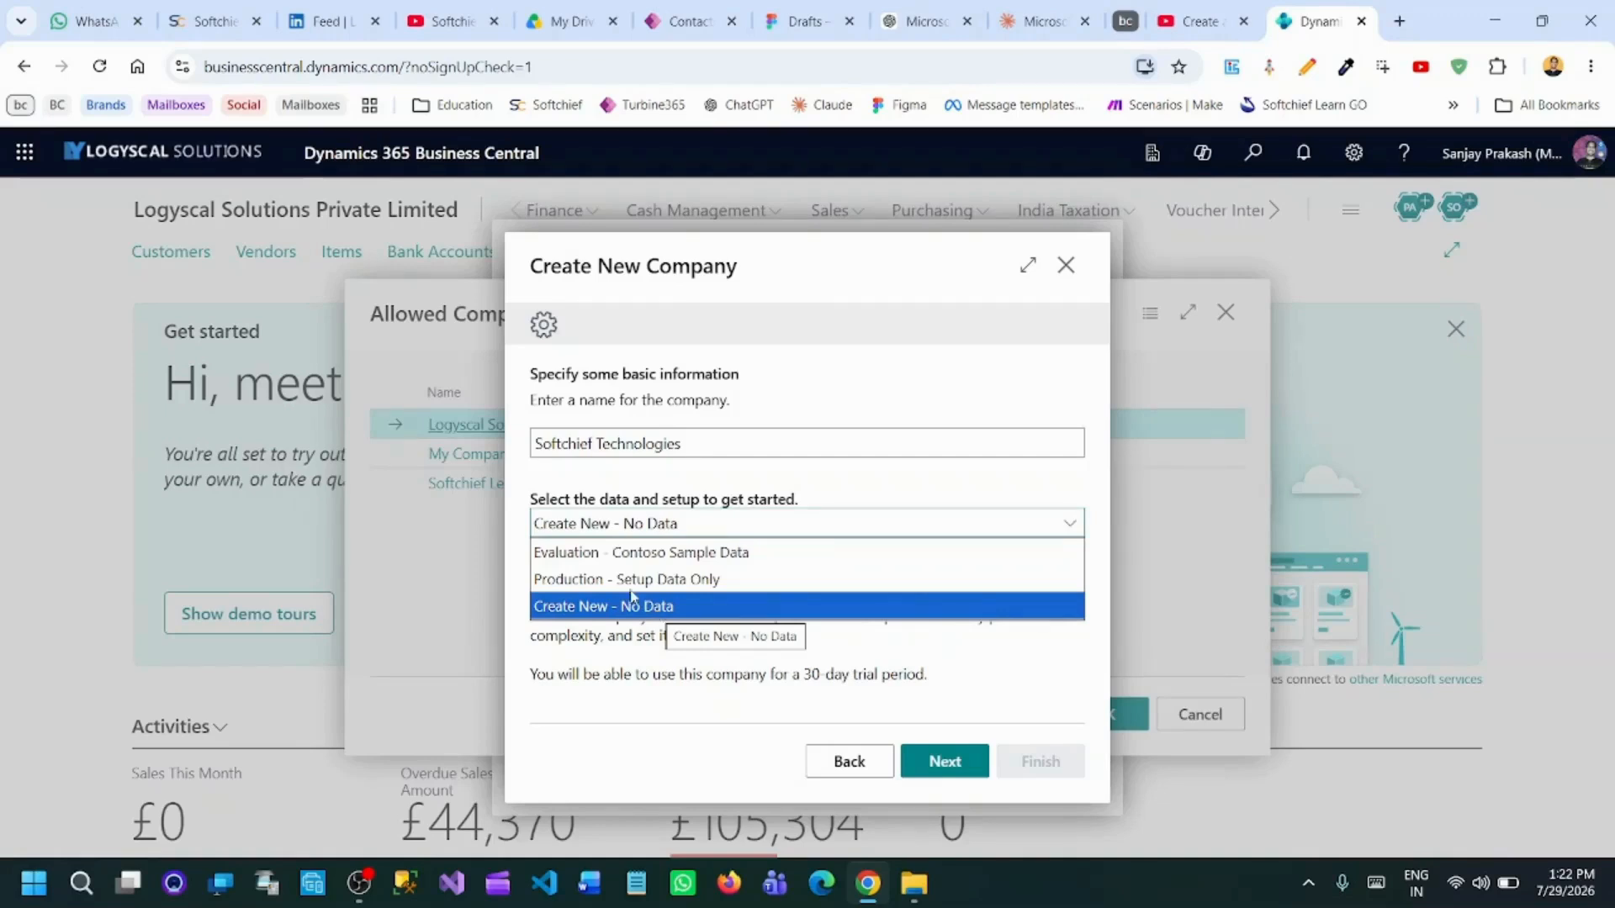
pyautogui.click(615, 555)
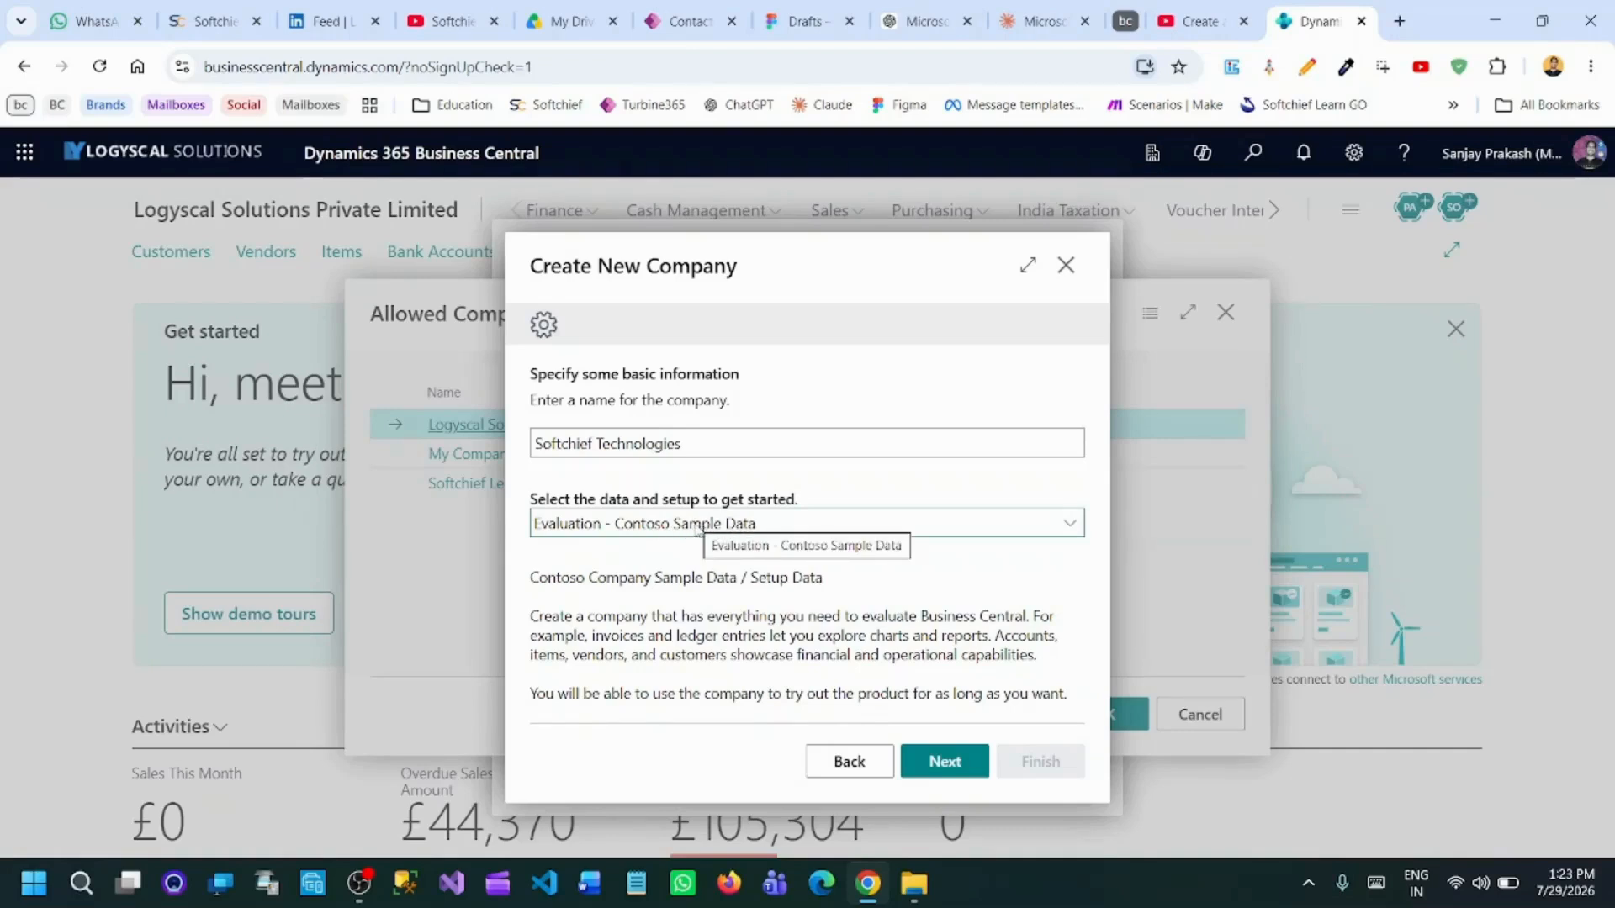
pyautogui.click(696, 526)
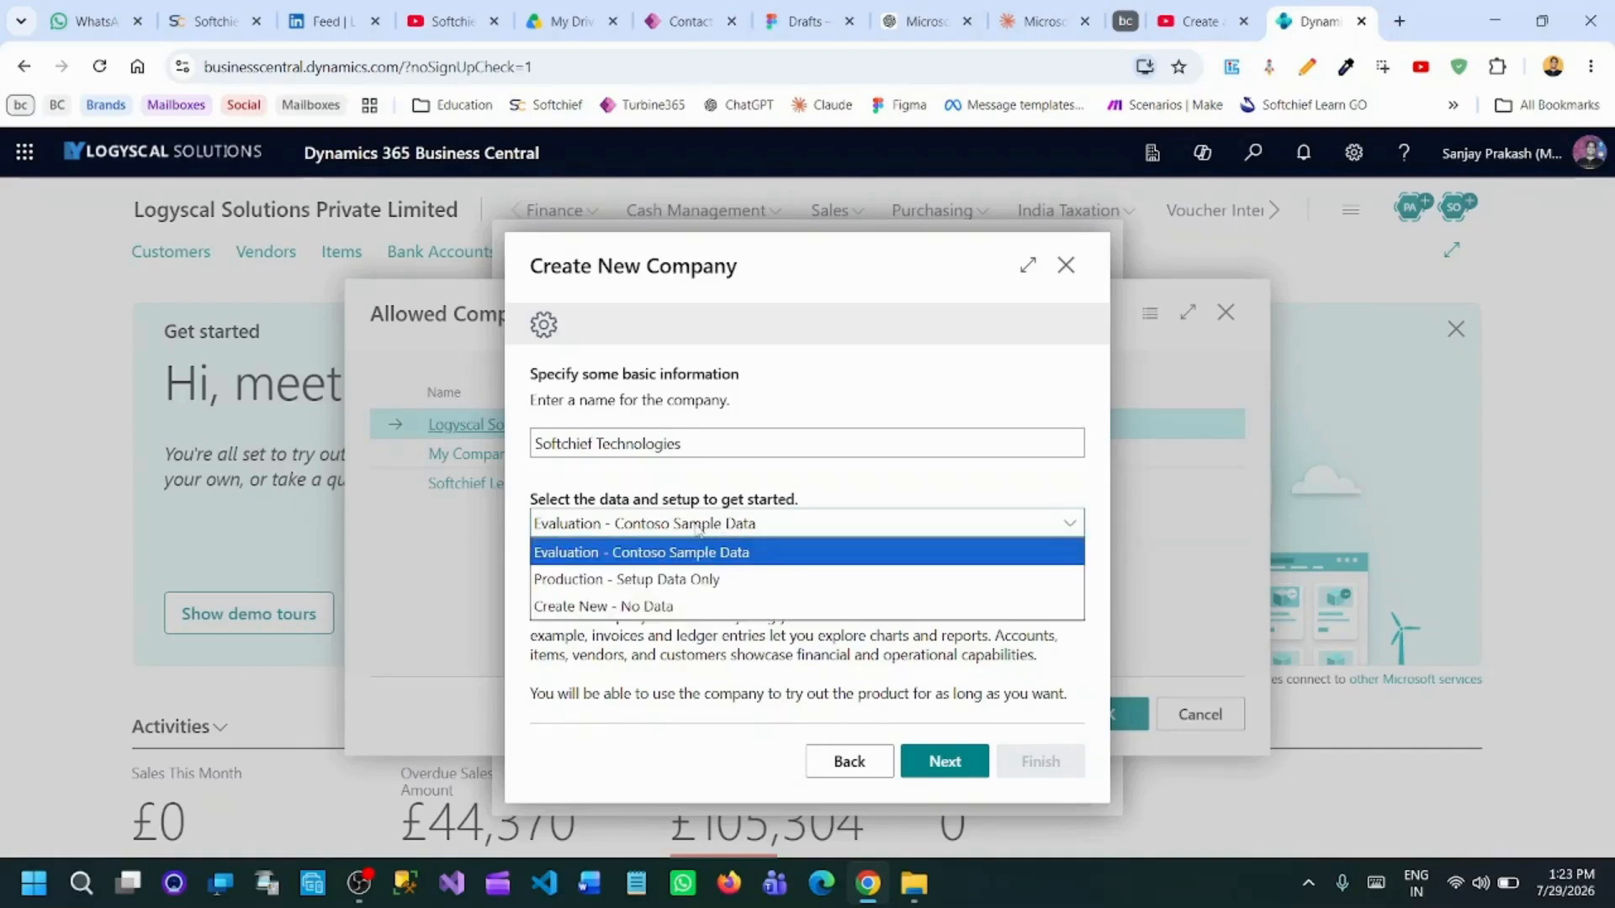
pyautogui.click(696, 580)
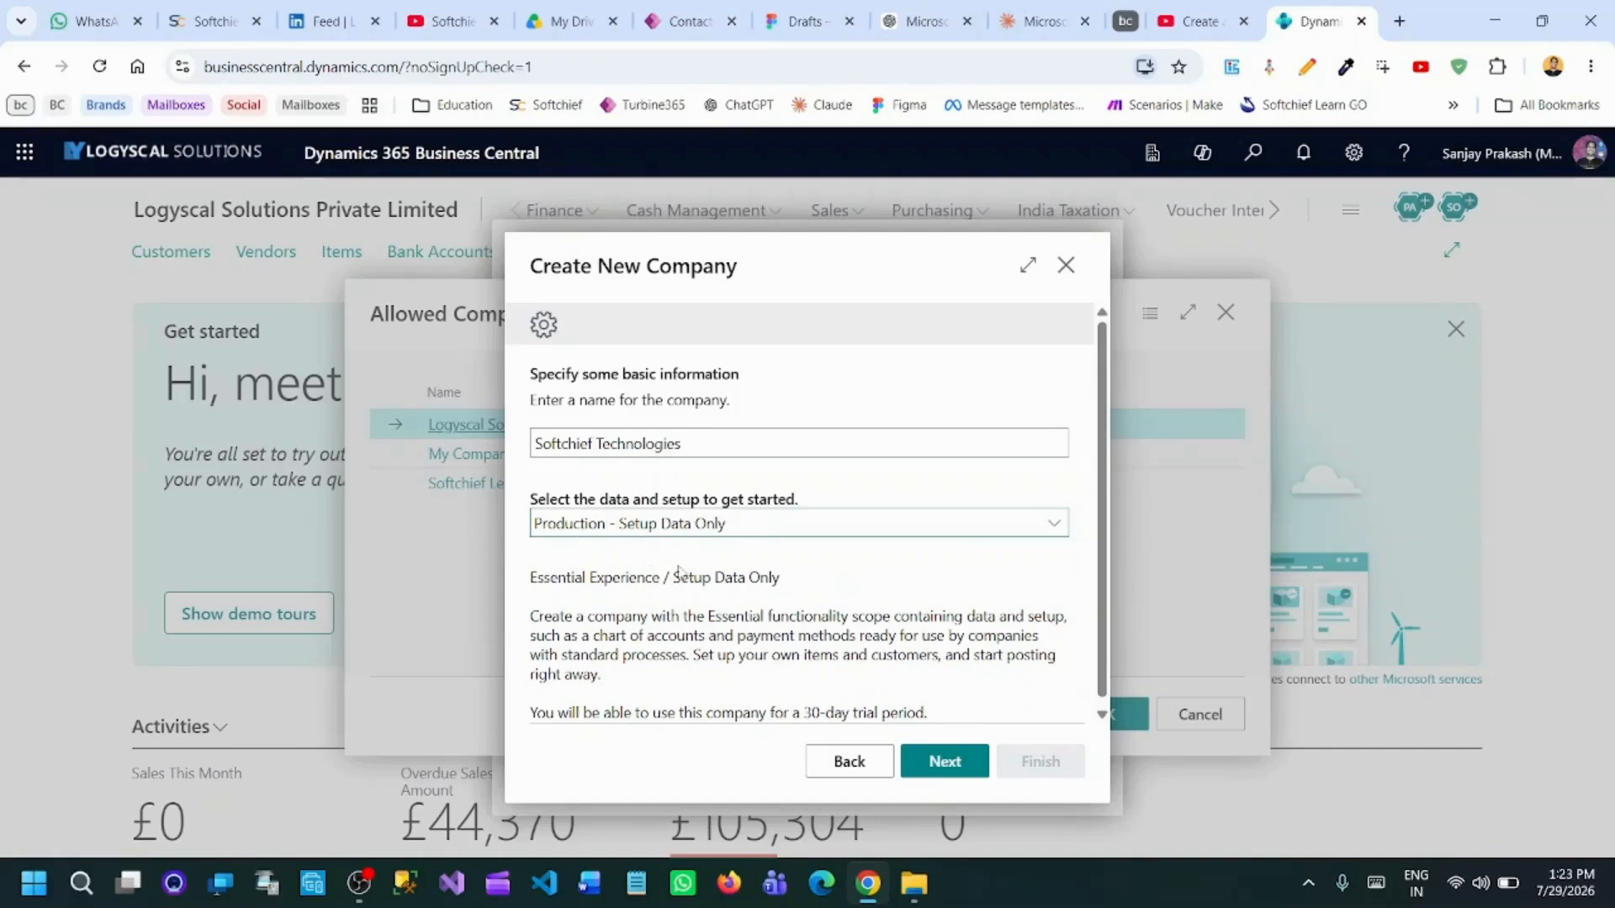
# Set the company's starting data to Evaluation - Contoso Sample Data and continue to the available modules.
pyautogui.click(668, 525)
pyautogui.click(667, 548)
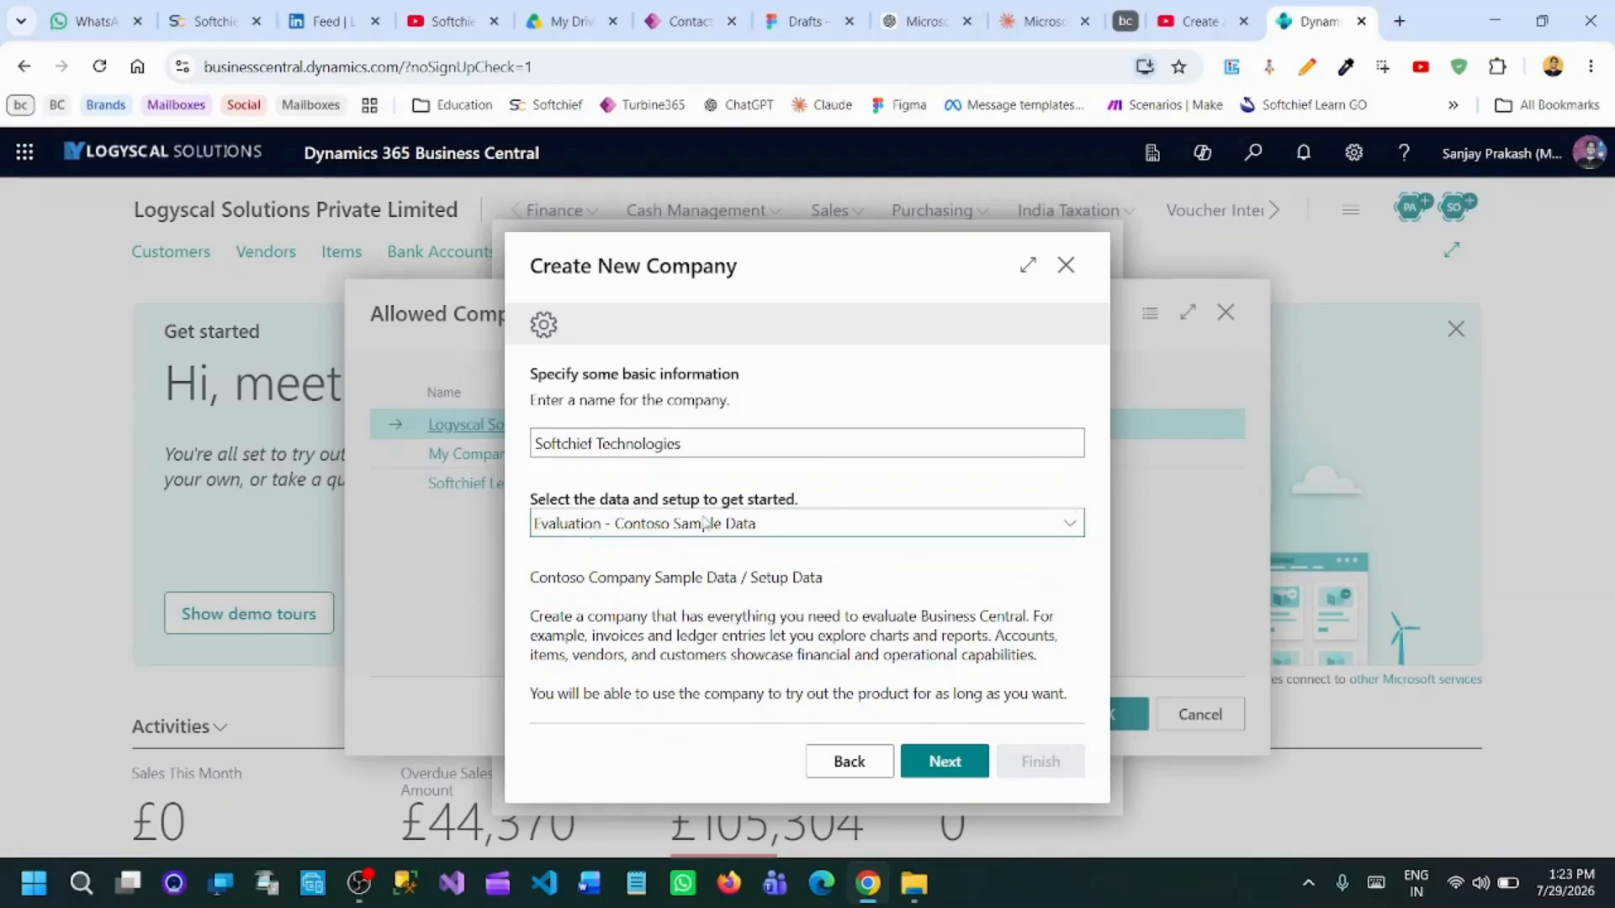
pyautogui.click(959, 765)
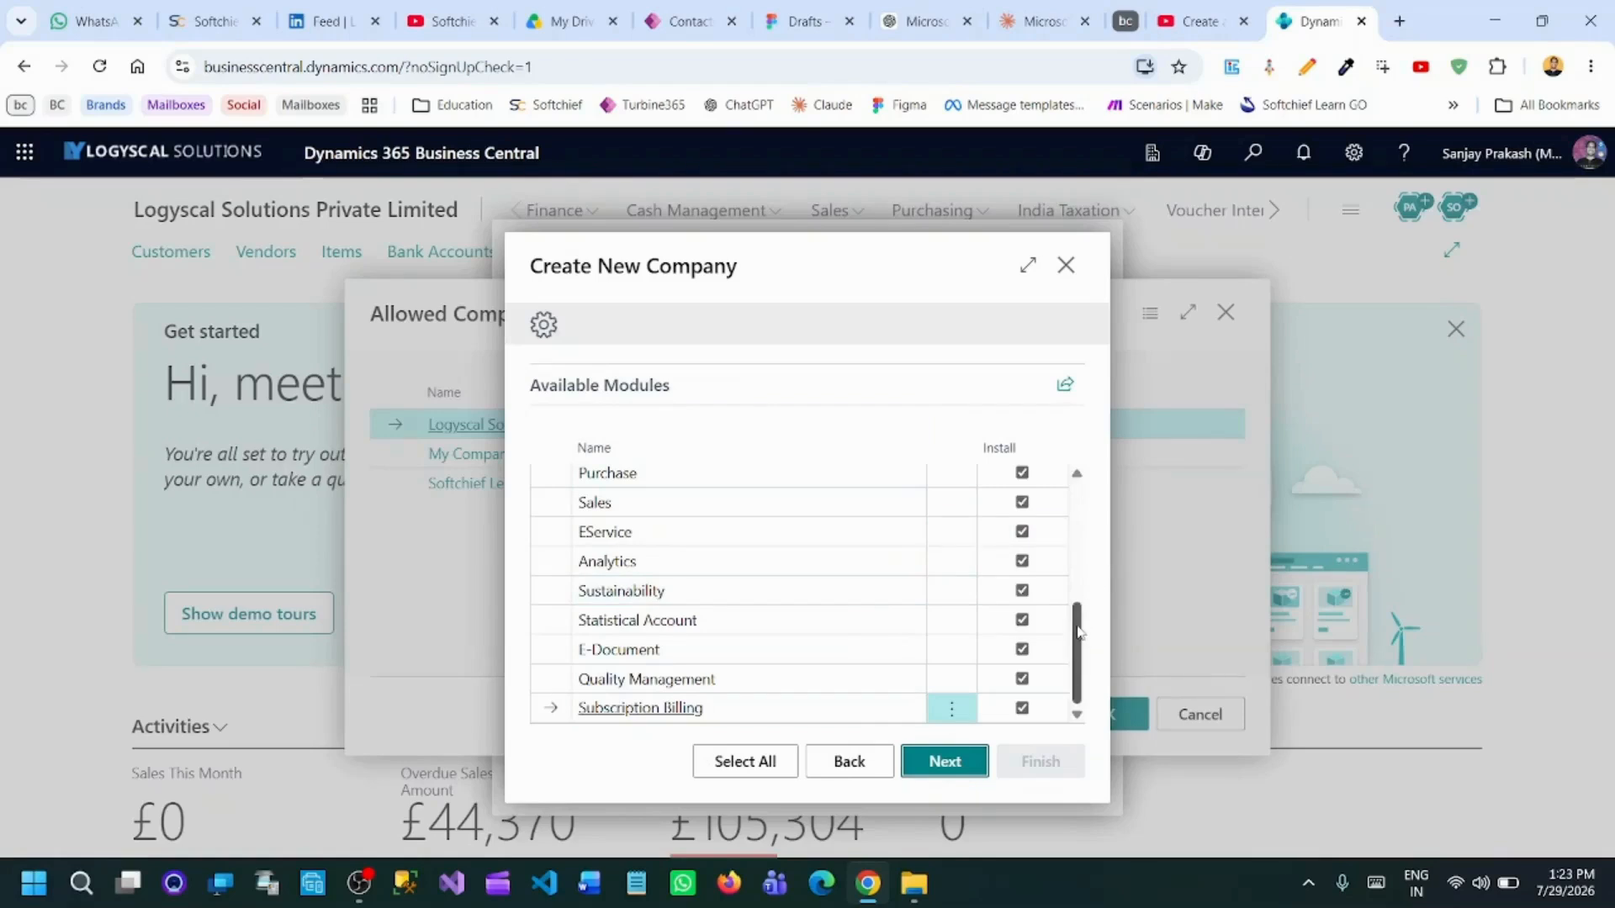
# Review the available modules, clear Analytics and reselect all modules for installation, continuing to the user management page.
pyautogui.scroll(5, 1093, 587)
pyautogui.scroll(-5, 1092, 582)
pyautogui.scroll(8, 1107, 622)
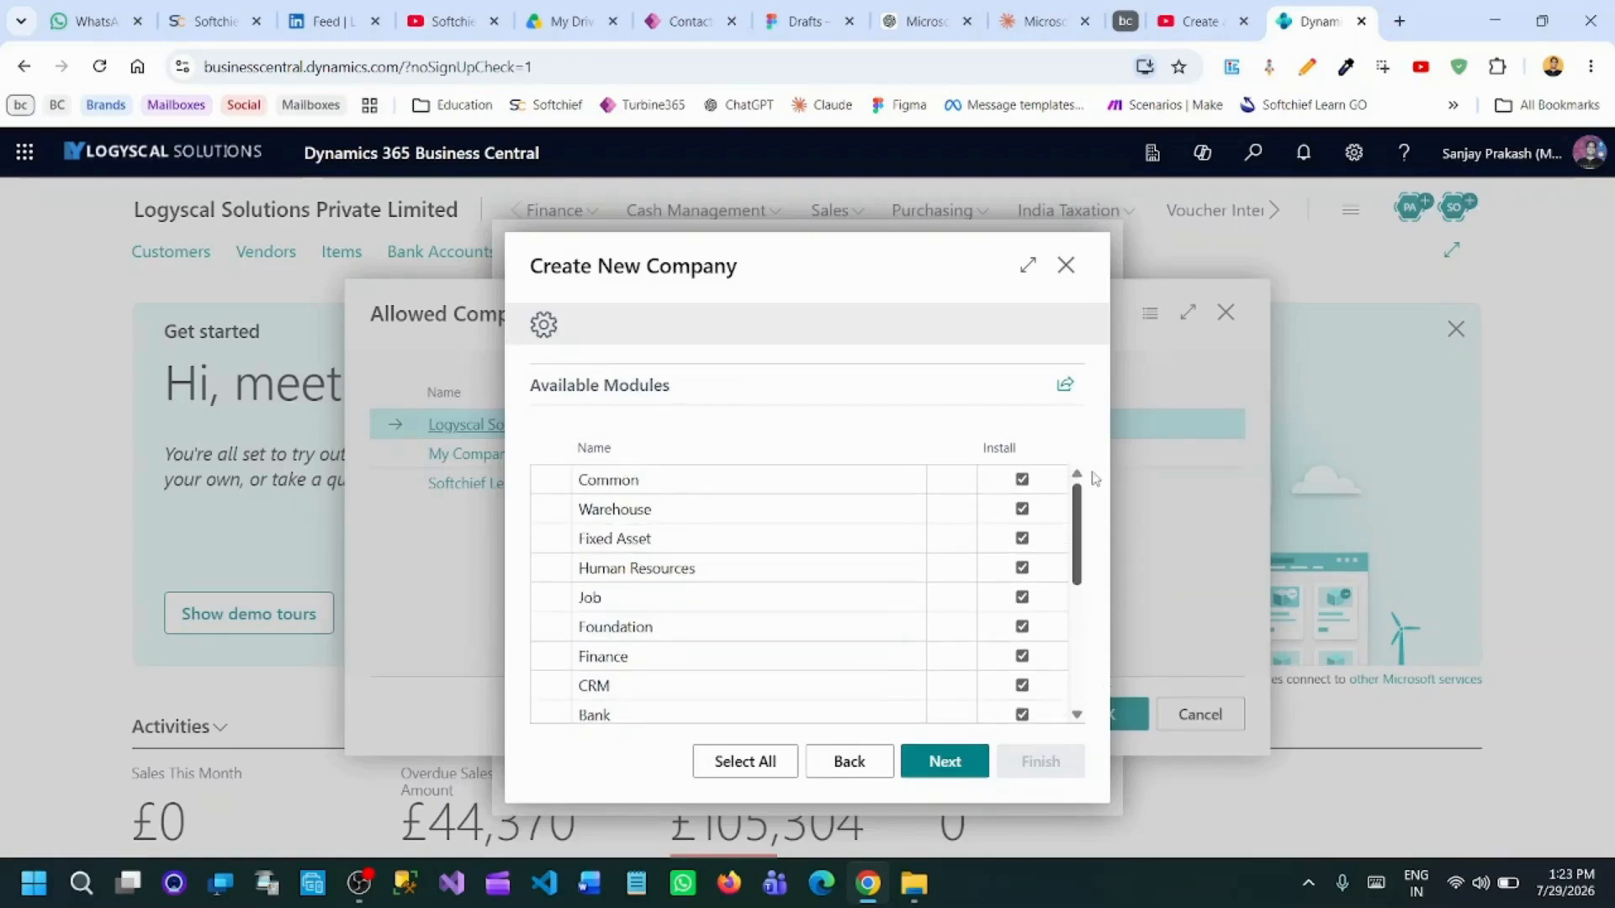
pyautogui.moveTo(1084, 503); pyautogui.dragTo(1076, 646)
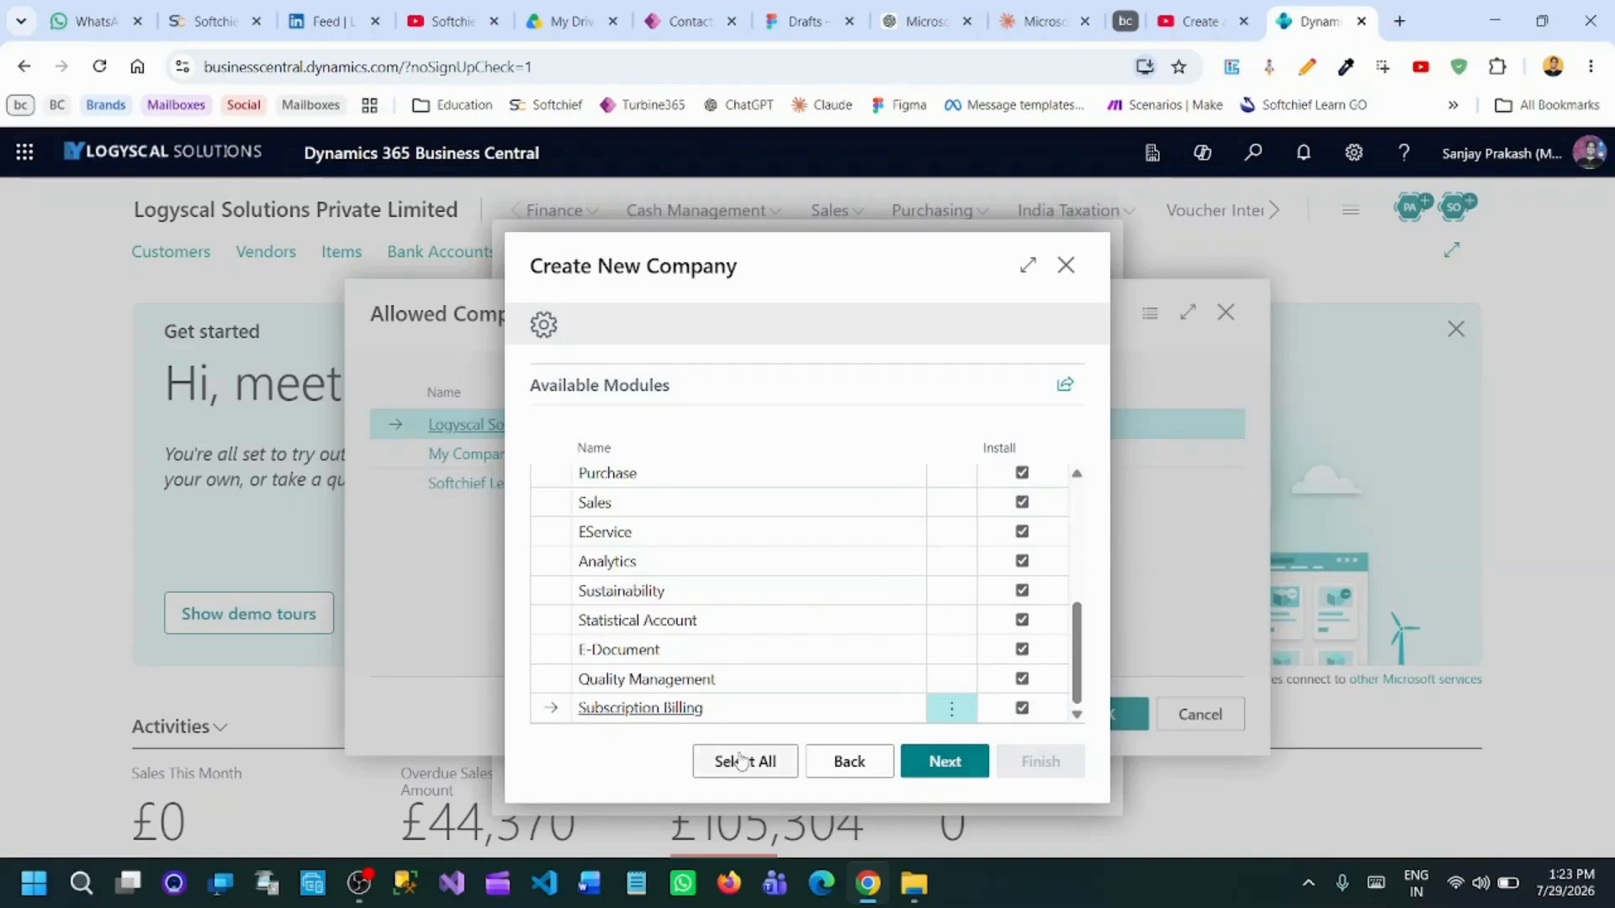
pyautogui.click(1022, 561)
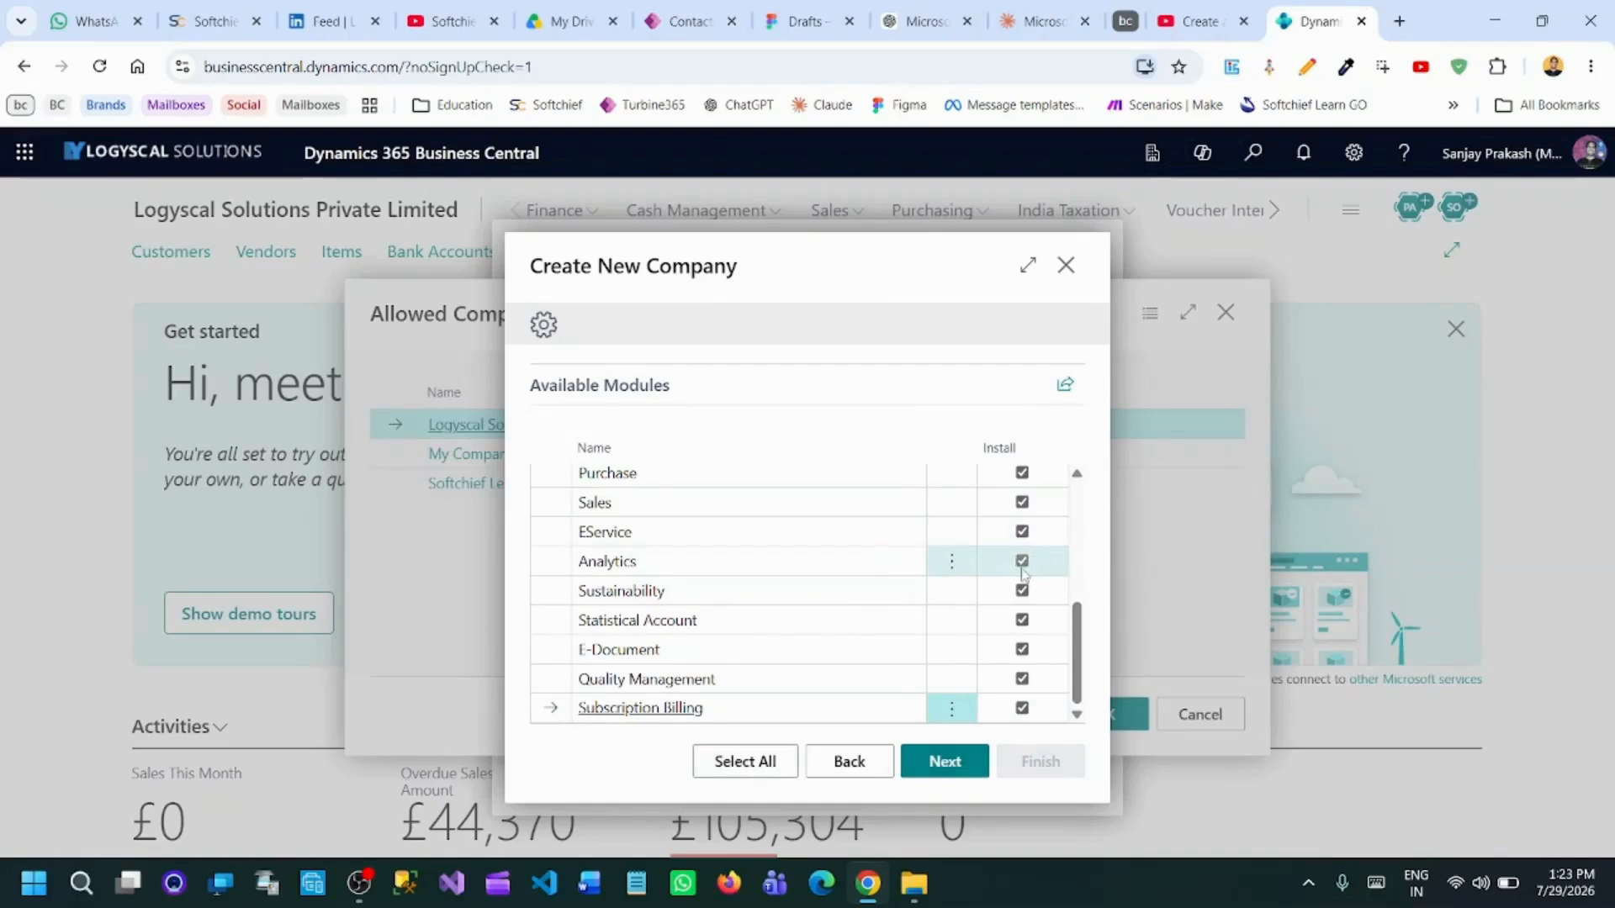
pyautogui.click(961, 564)
pyautogui.click(743, 762)
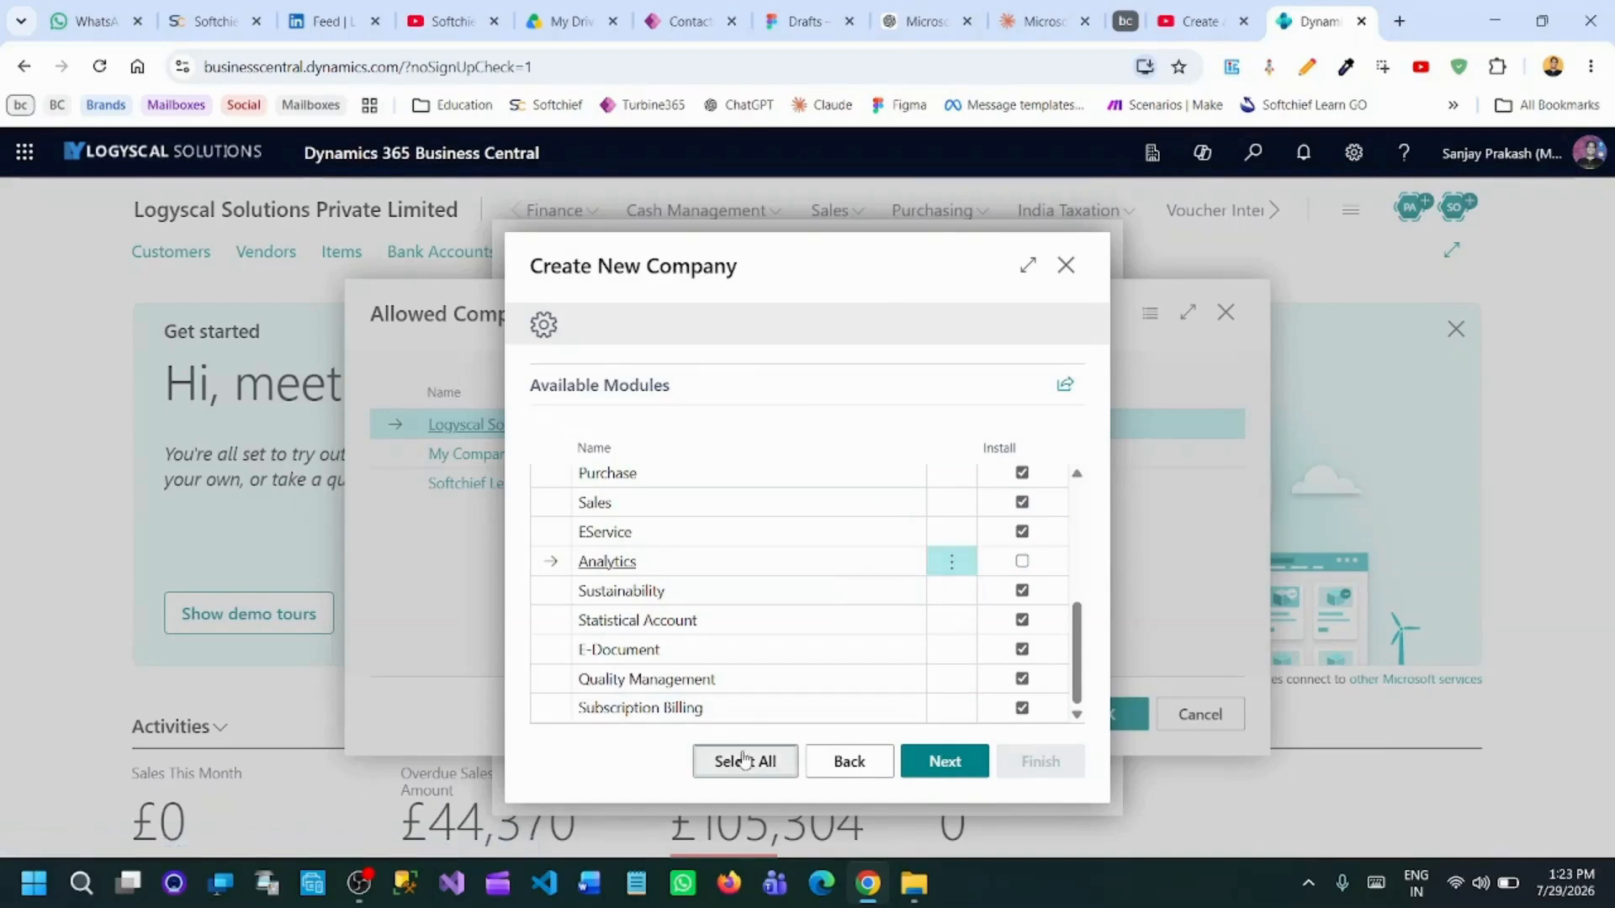
pyautogui.click(946, 761)
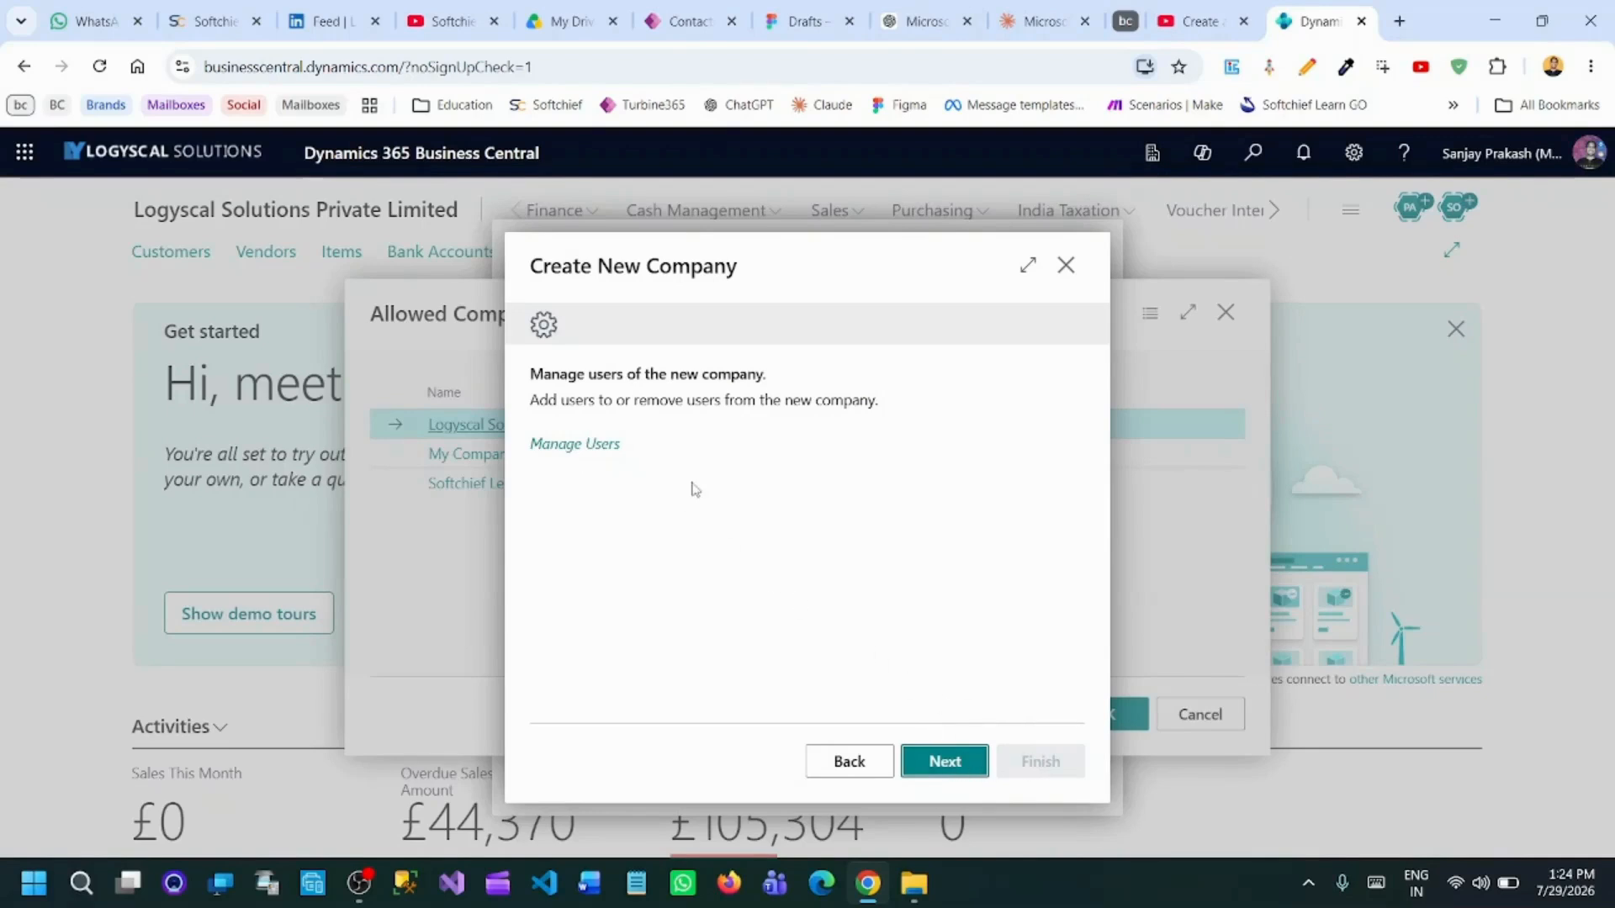
# Review the new company's users in the user lookup, keep SUPPORT as its user, and continue to the final page.
pyautogui.click(577, 445)
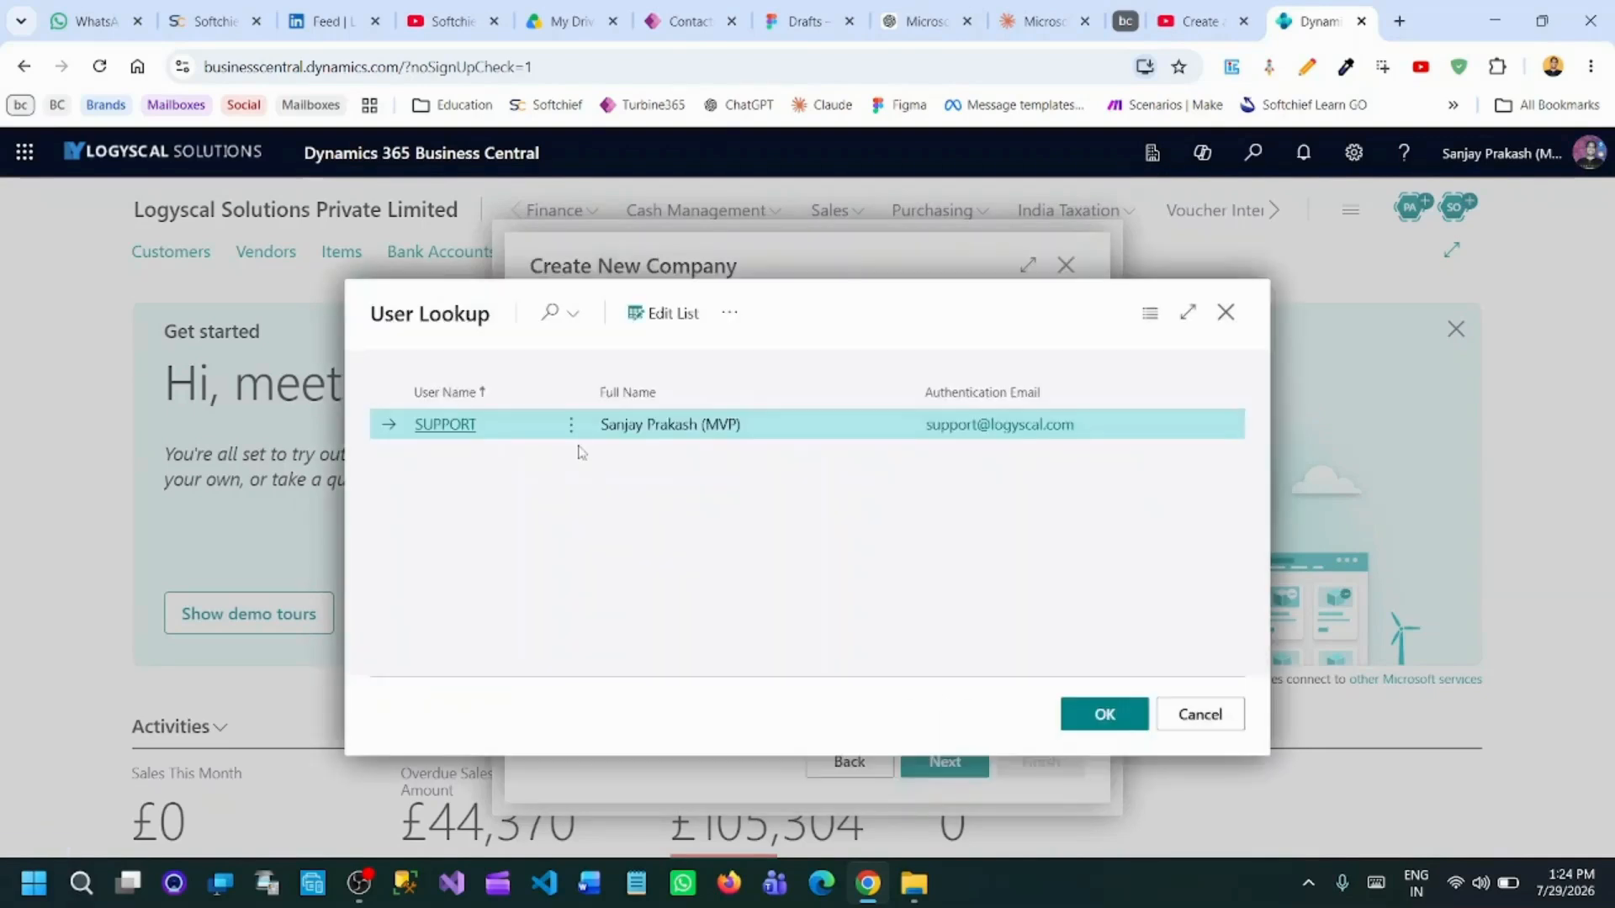
pyautogui.click(729, 316)
pyautogui.click(731, 318)
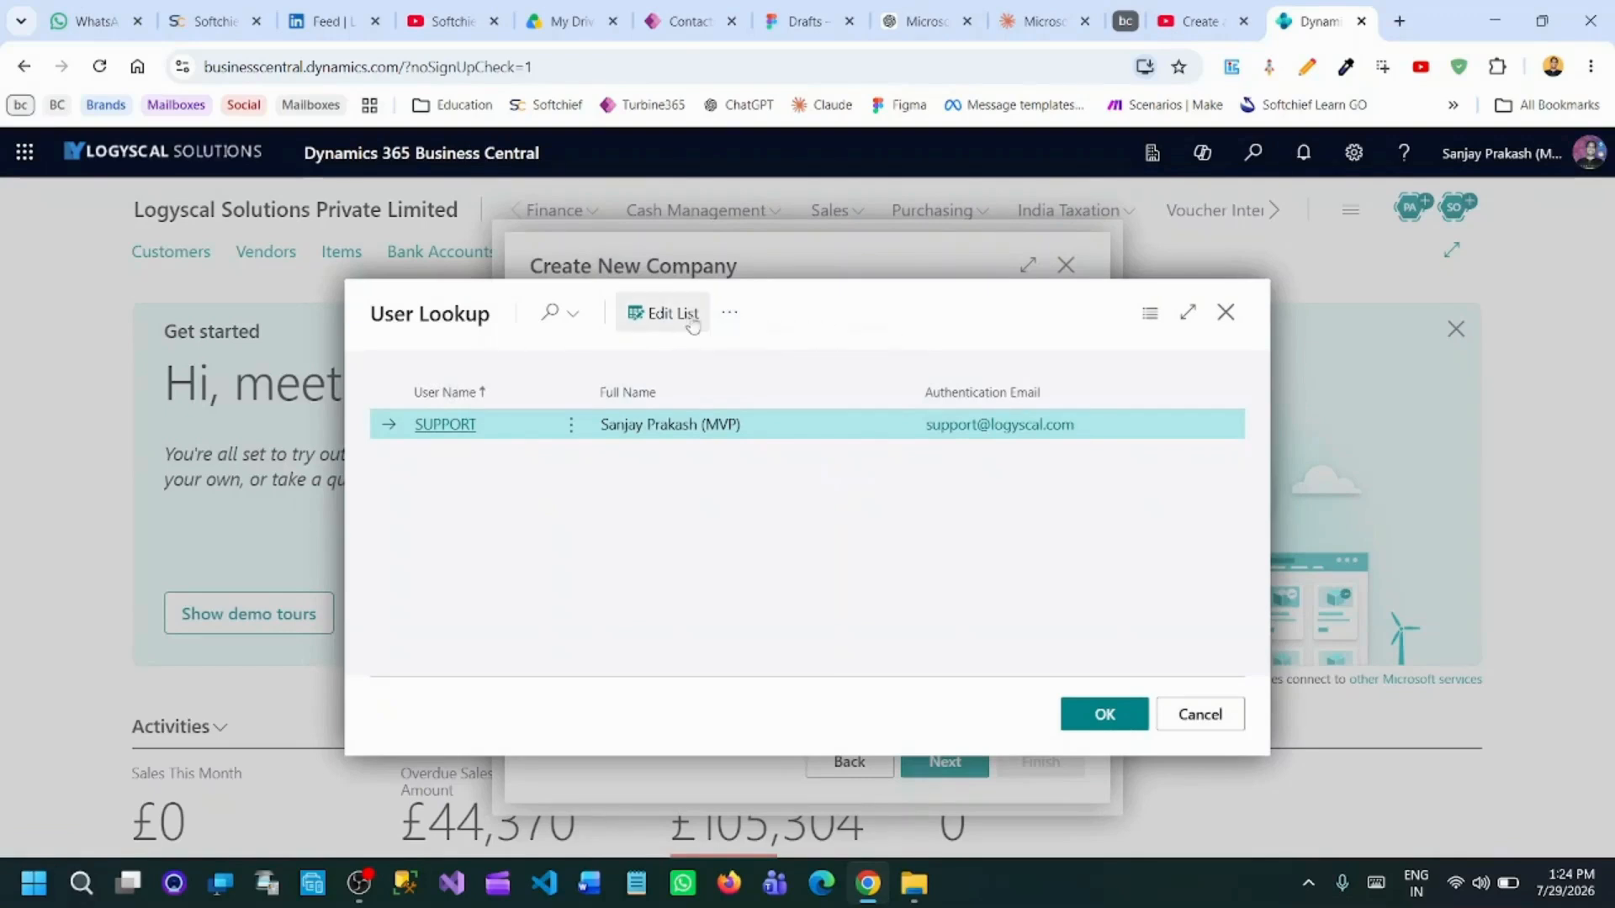
pyautogui.click(659, 328)
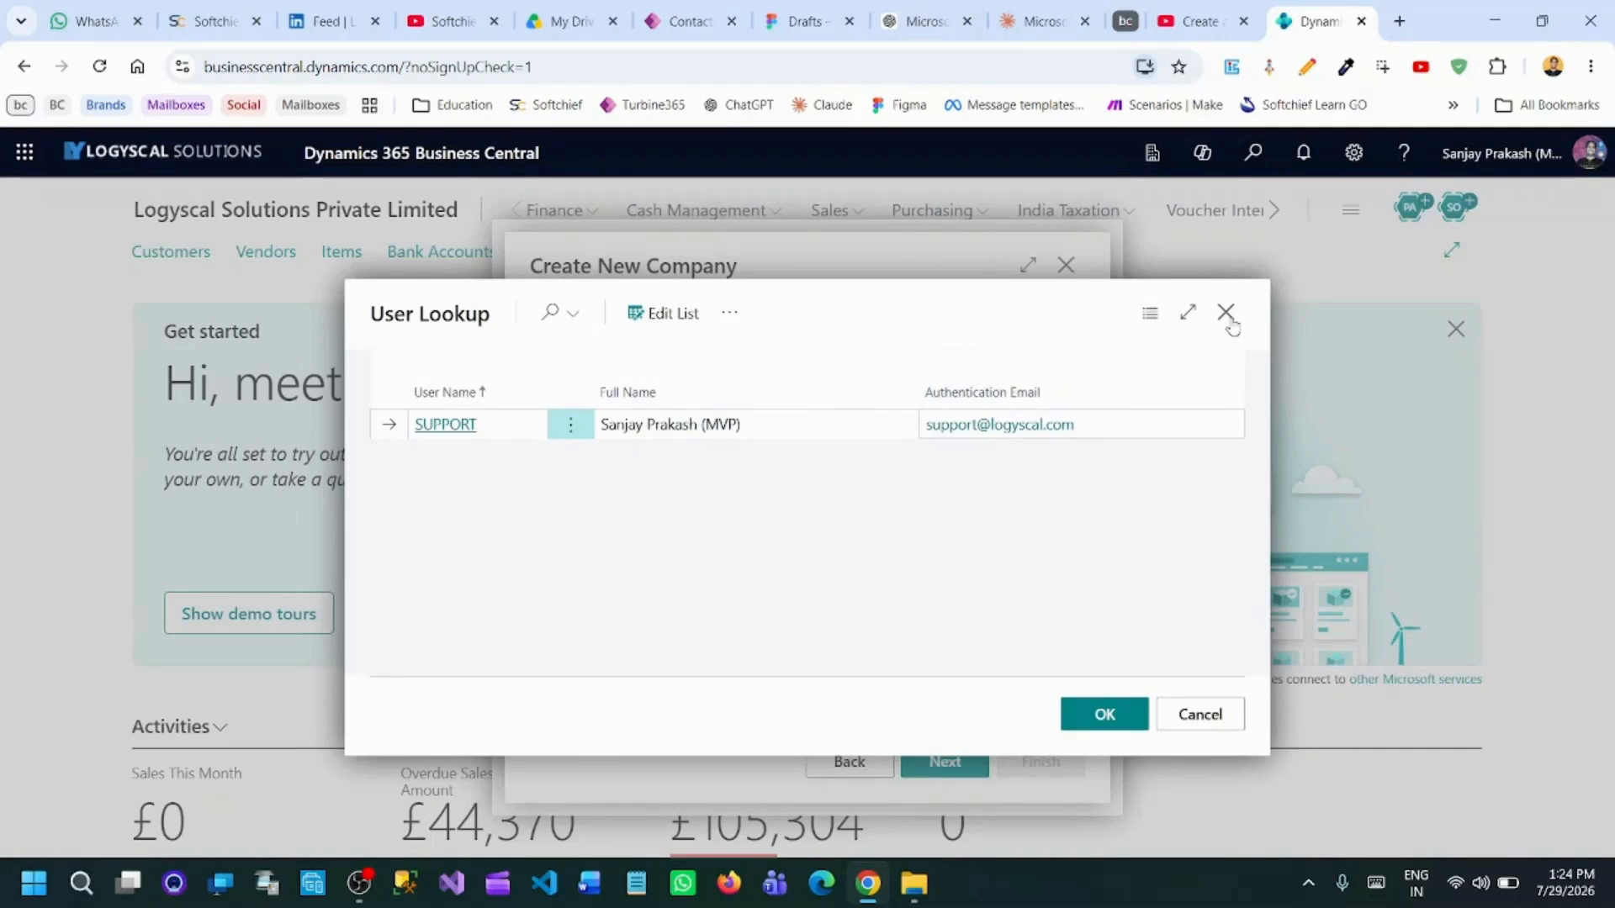
pyautogui.click(545, 436)
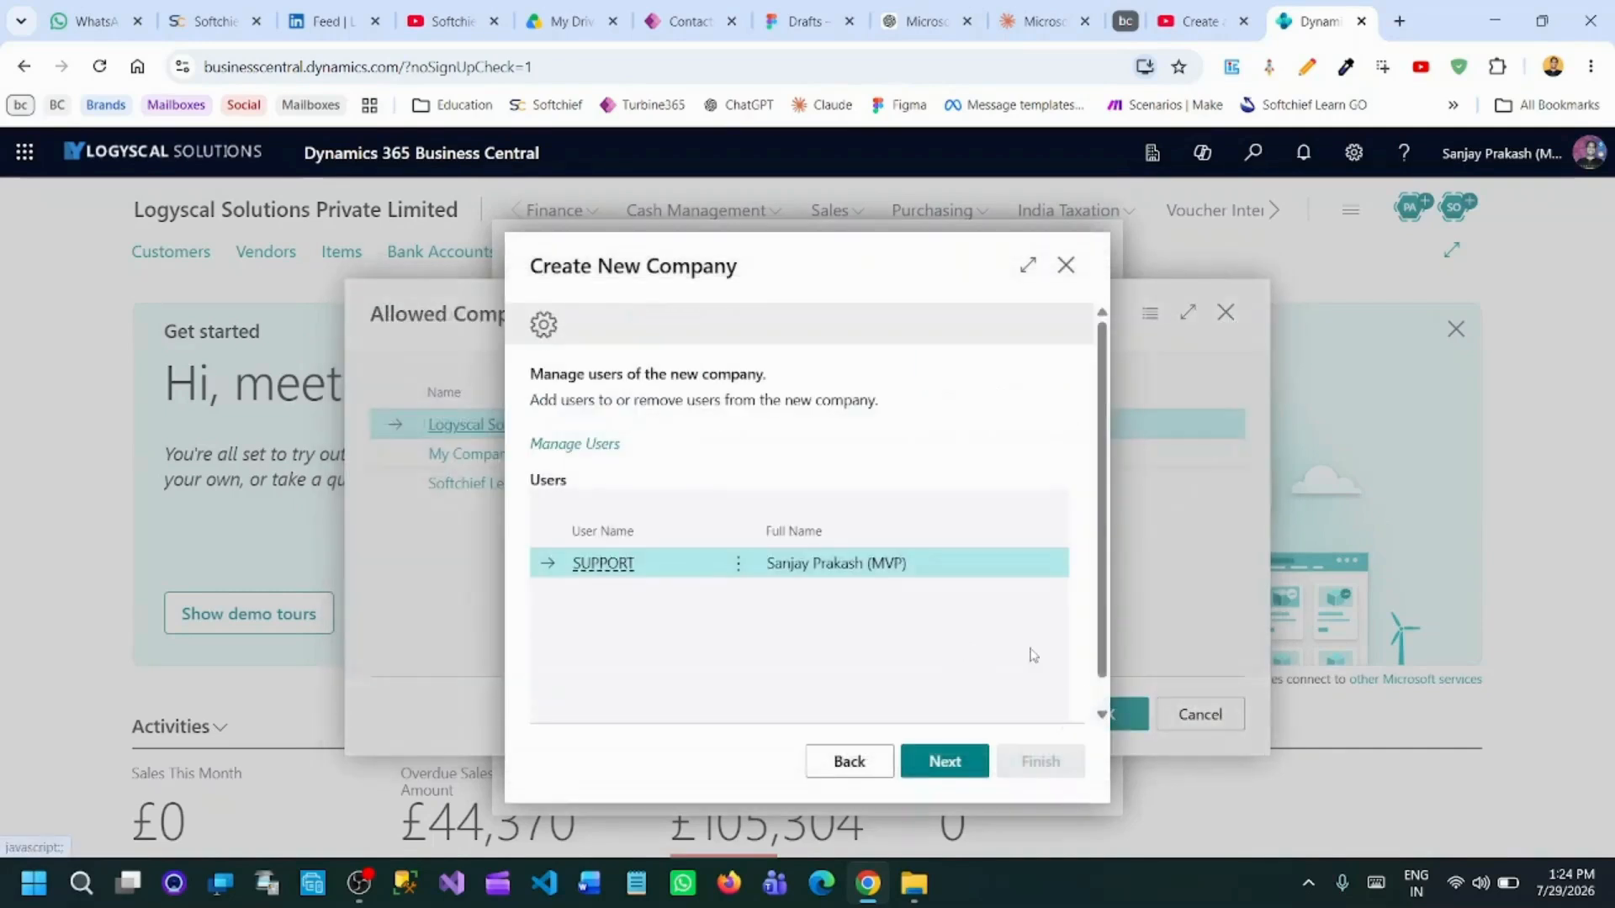
pyautogui.click(742, 571)
pyautogui.click(742, 571)
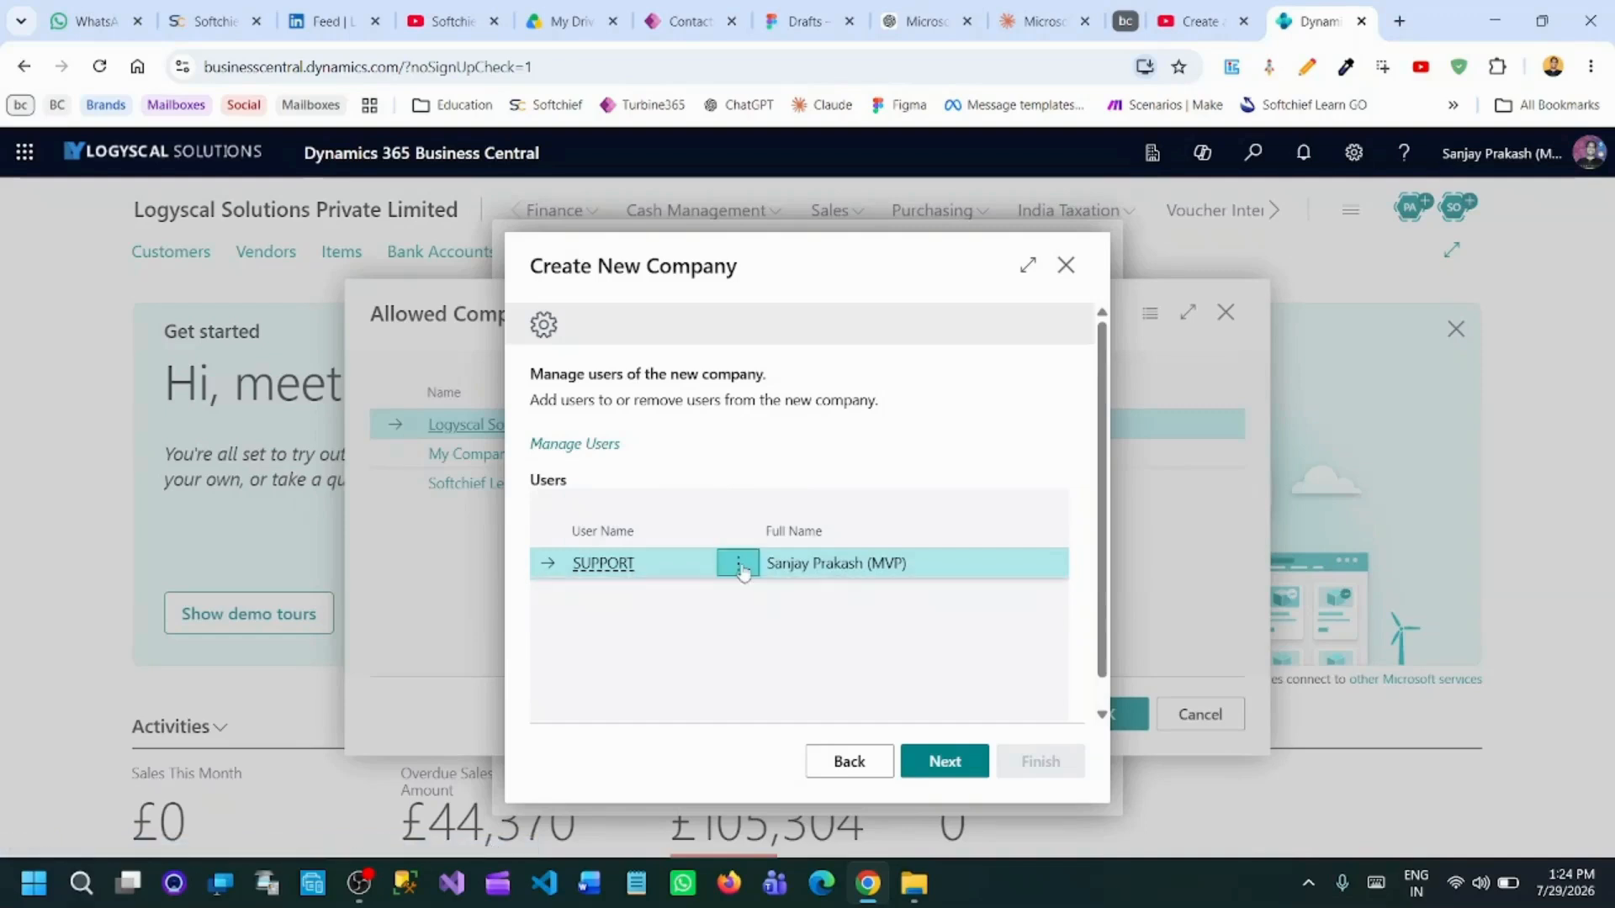
pyautogui.click(940, 772)
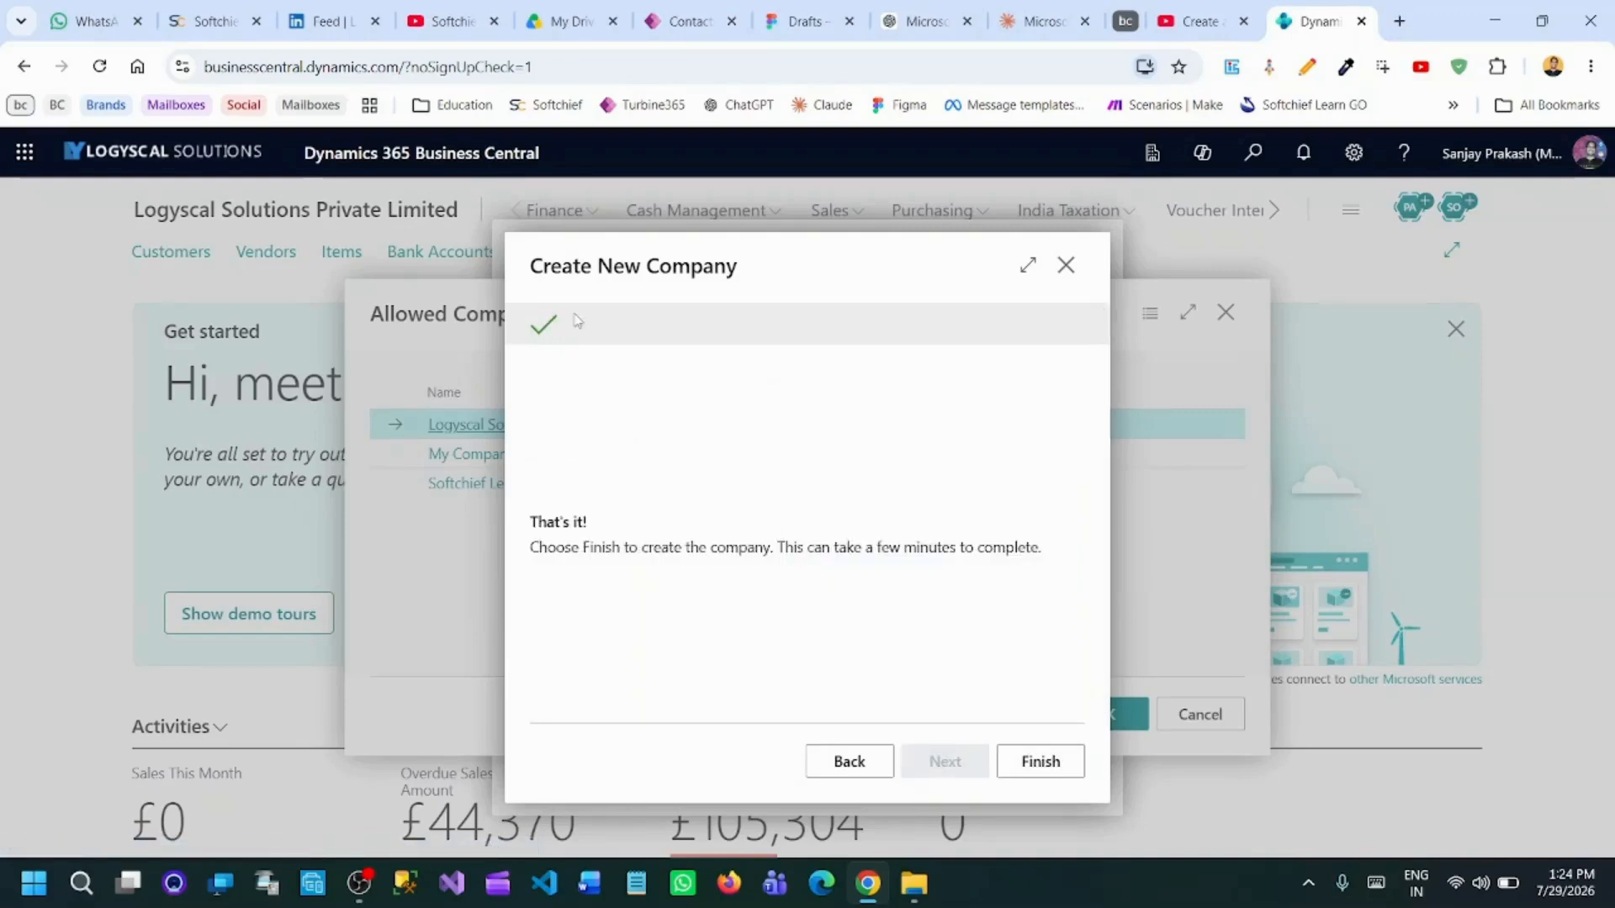
# Finish the guide to create the Softchief Technologies company and acknowledge the setup notice.
pyautogui.click(1026, 765)
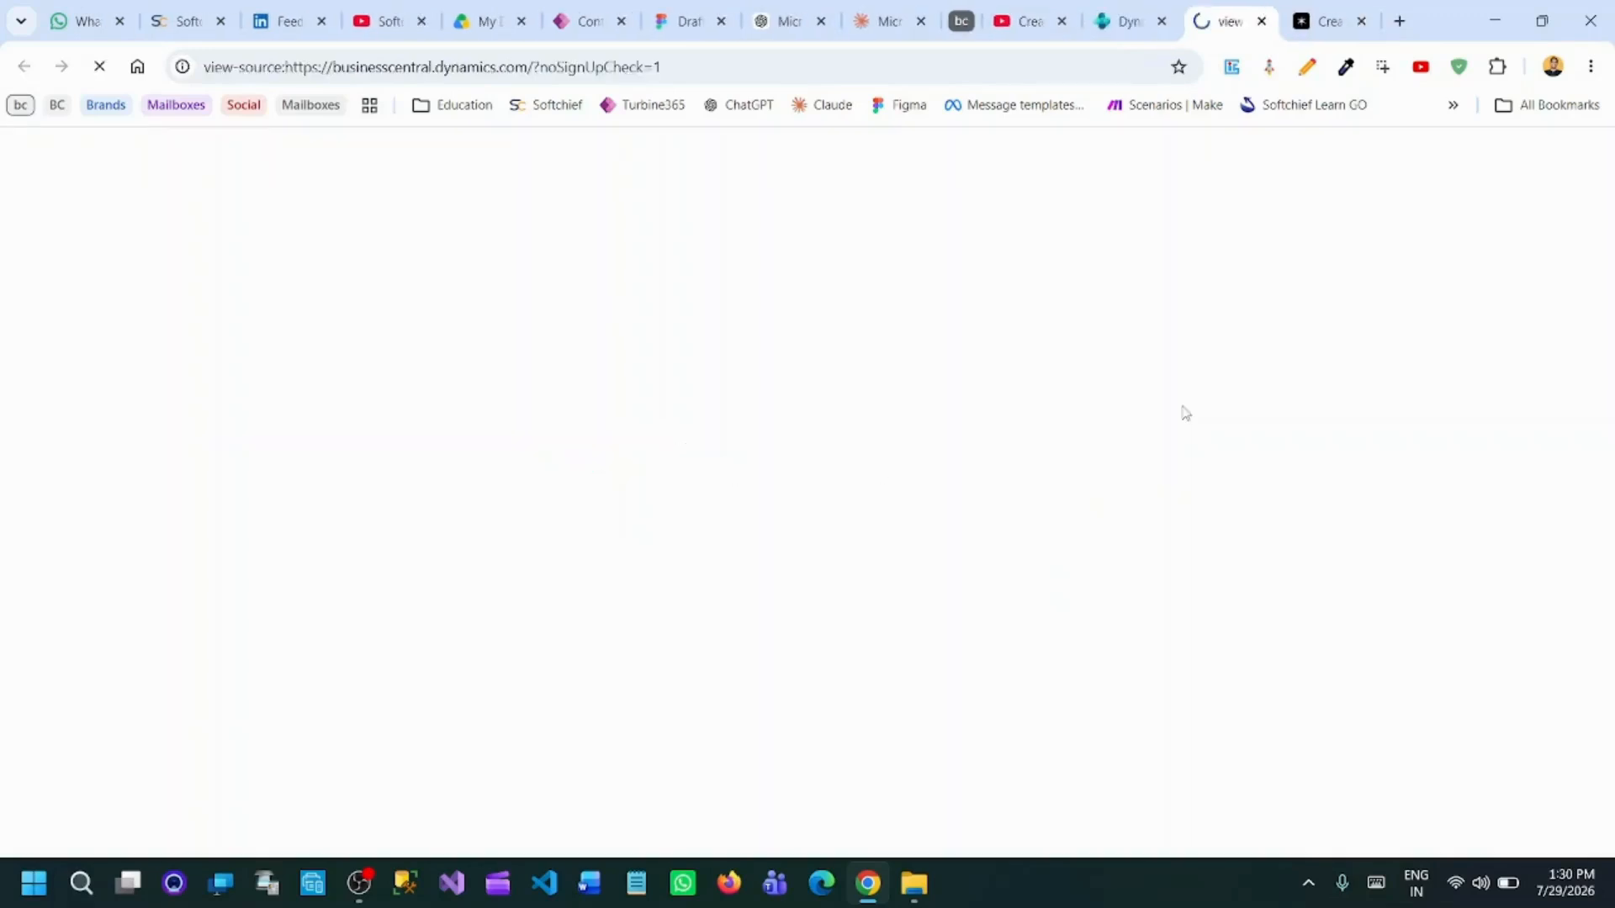
pyautogui.click(1262, 23)
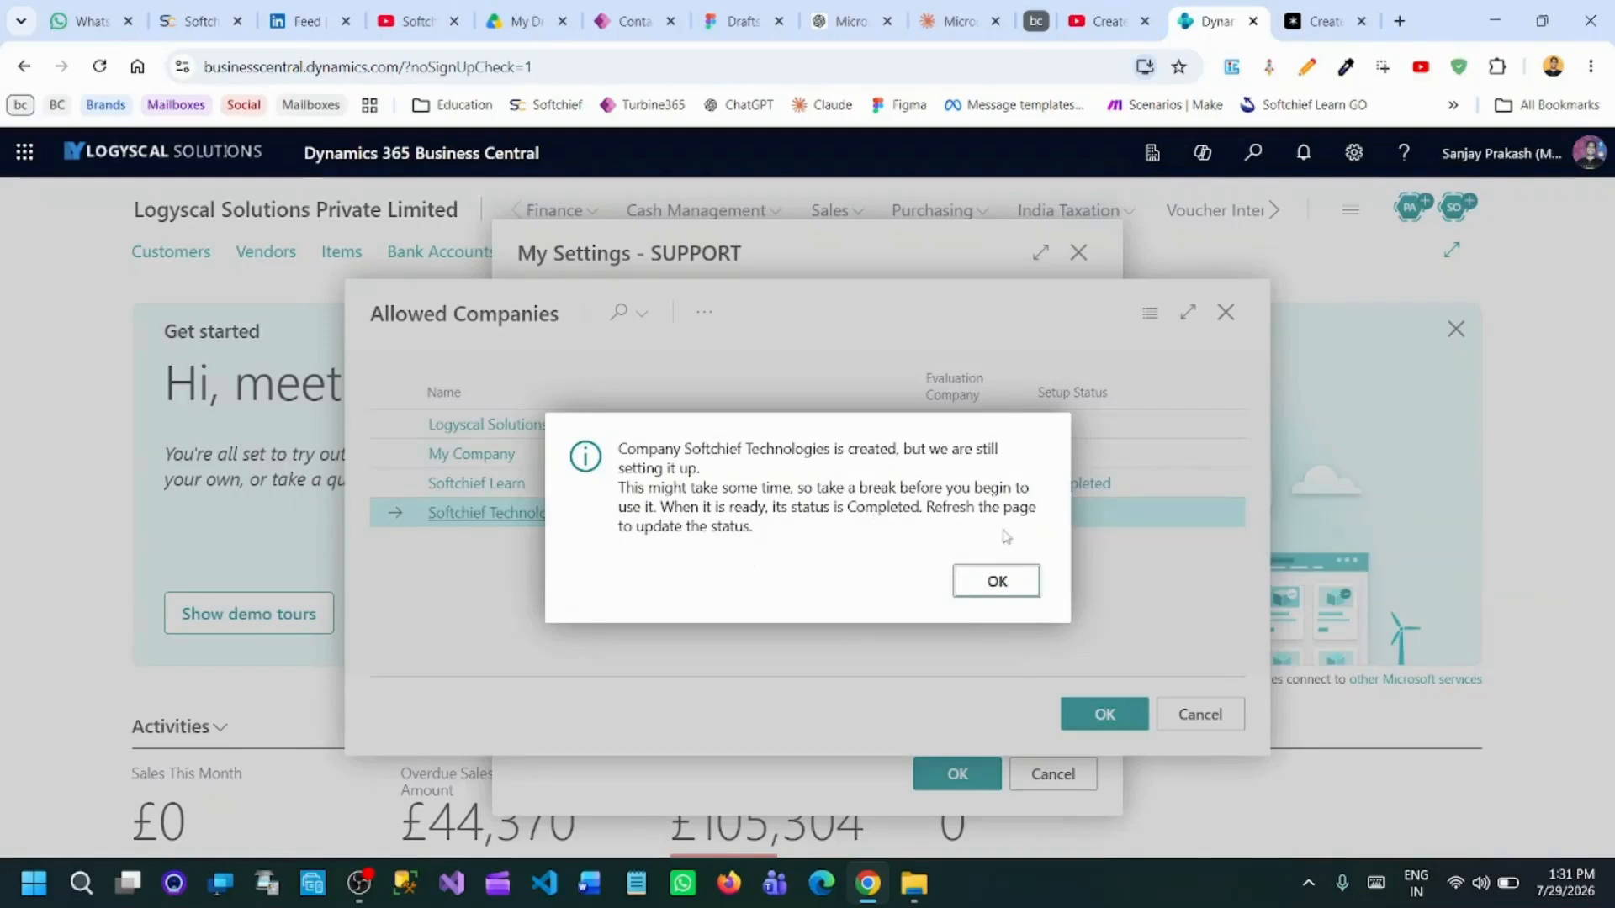
pyautogui.click(991, 594)
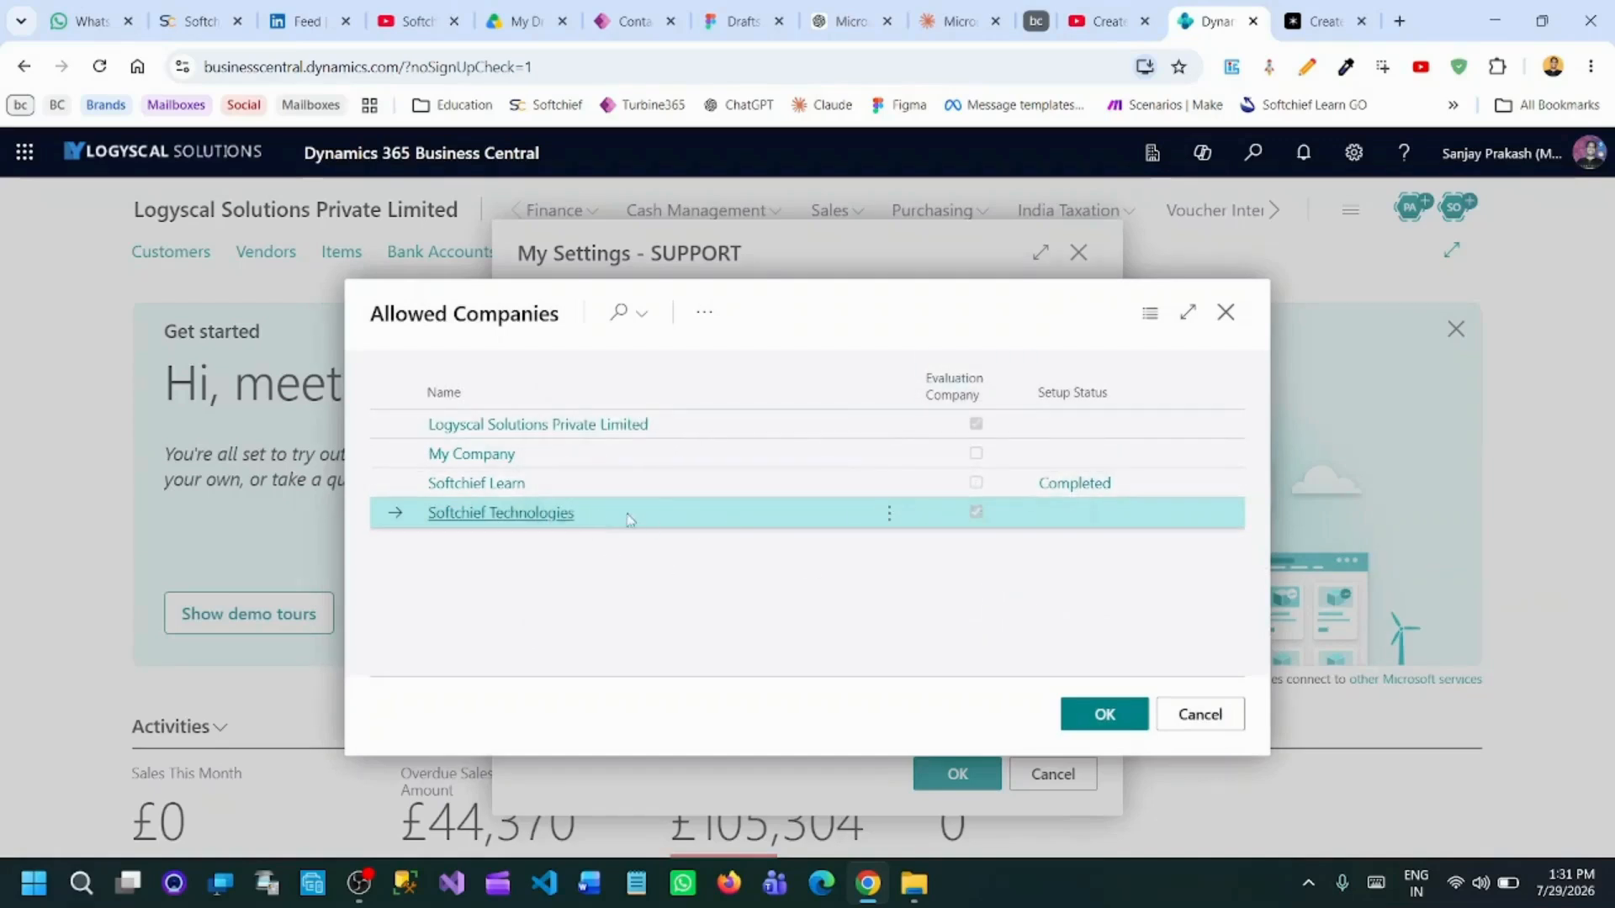
# Try to select Softchief Technologies as the current company and check its setup status in the allowed companies list.
pyautogui.click(1127, 723)
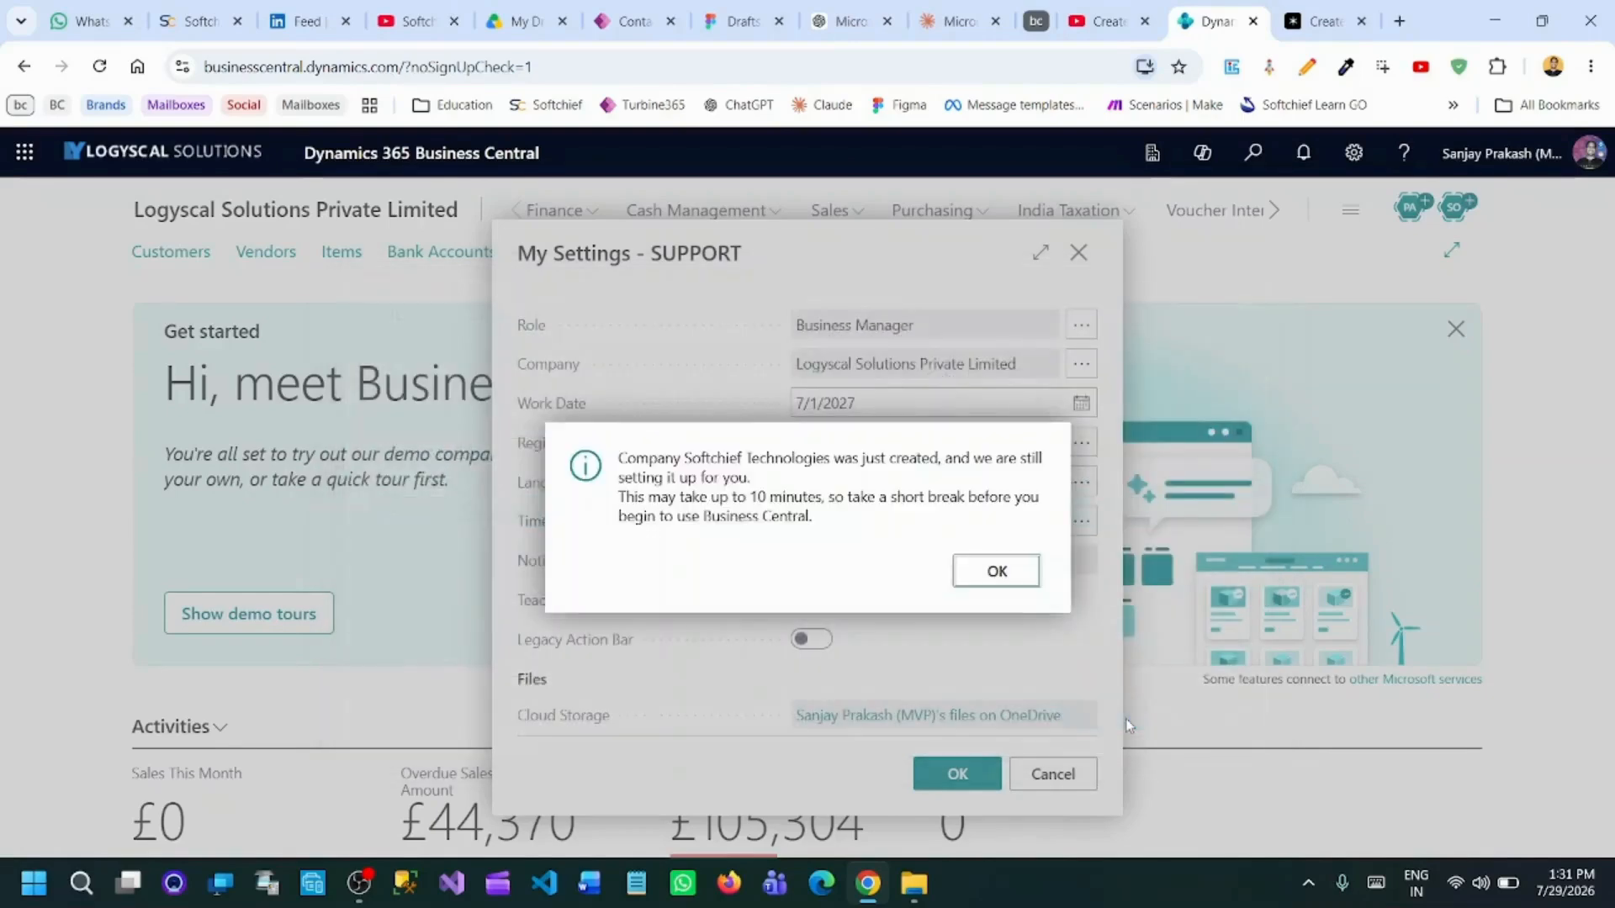
pyautogui.click(1013, 579)
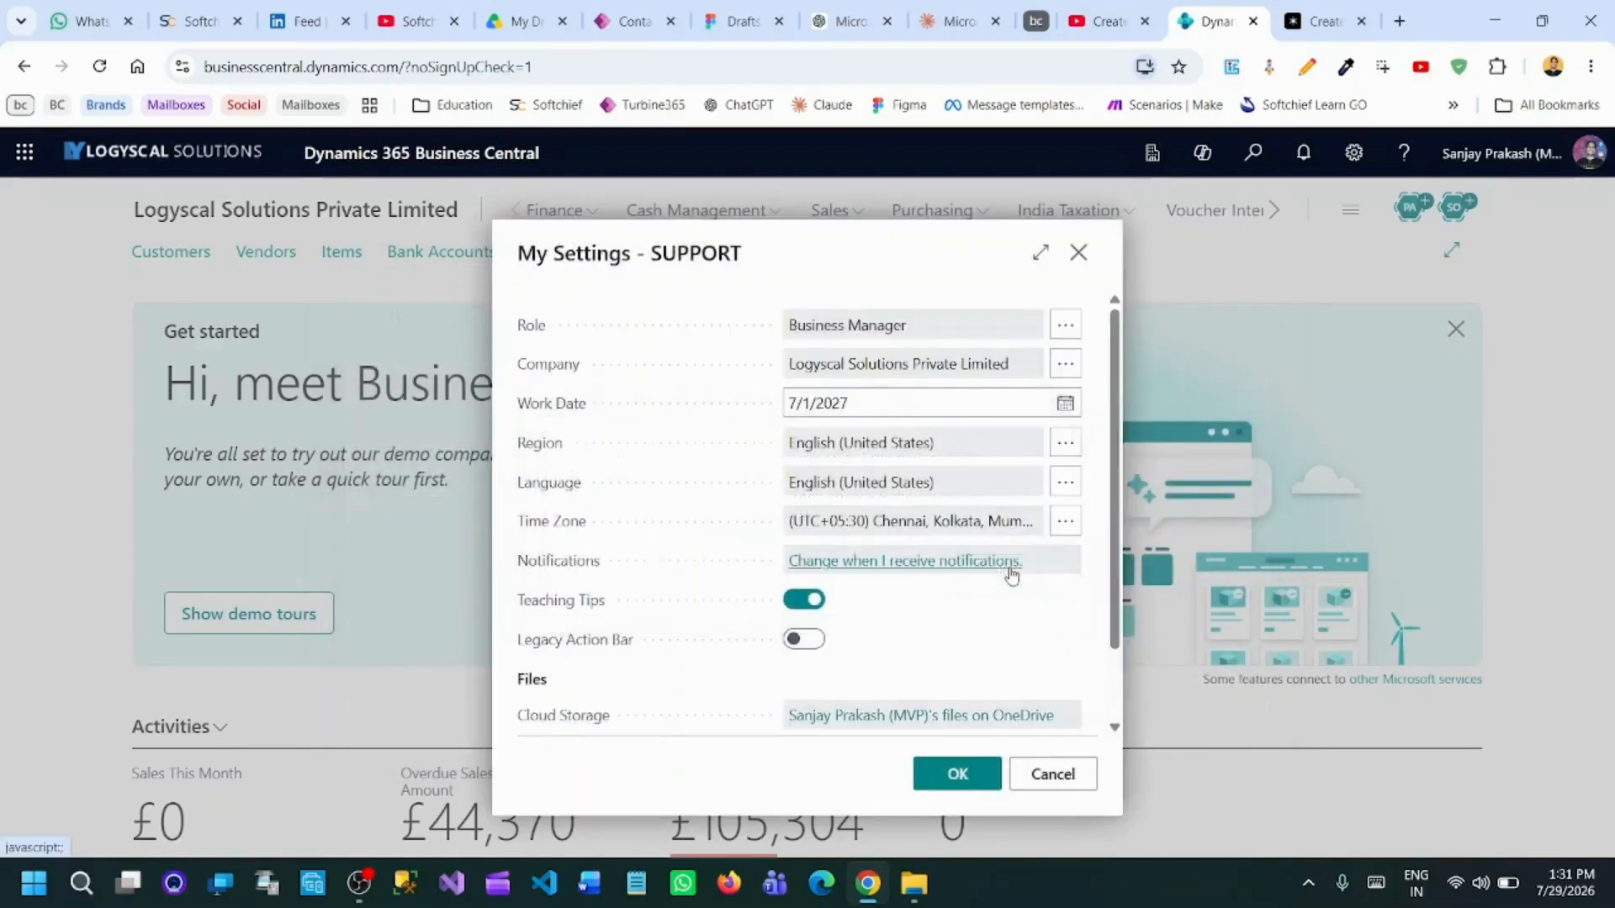
pyautogui.click(1065, 368)
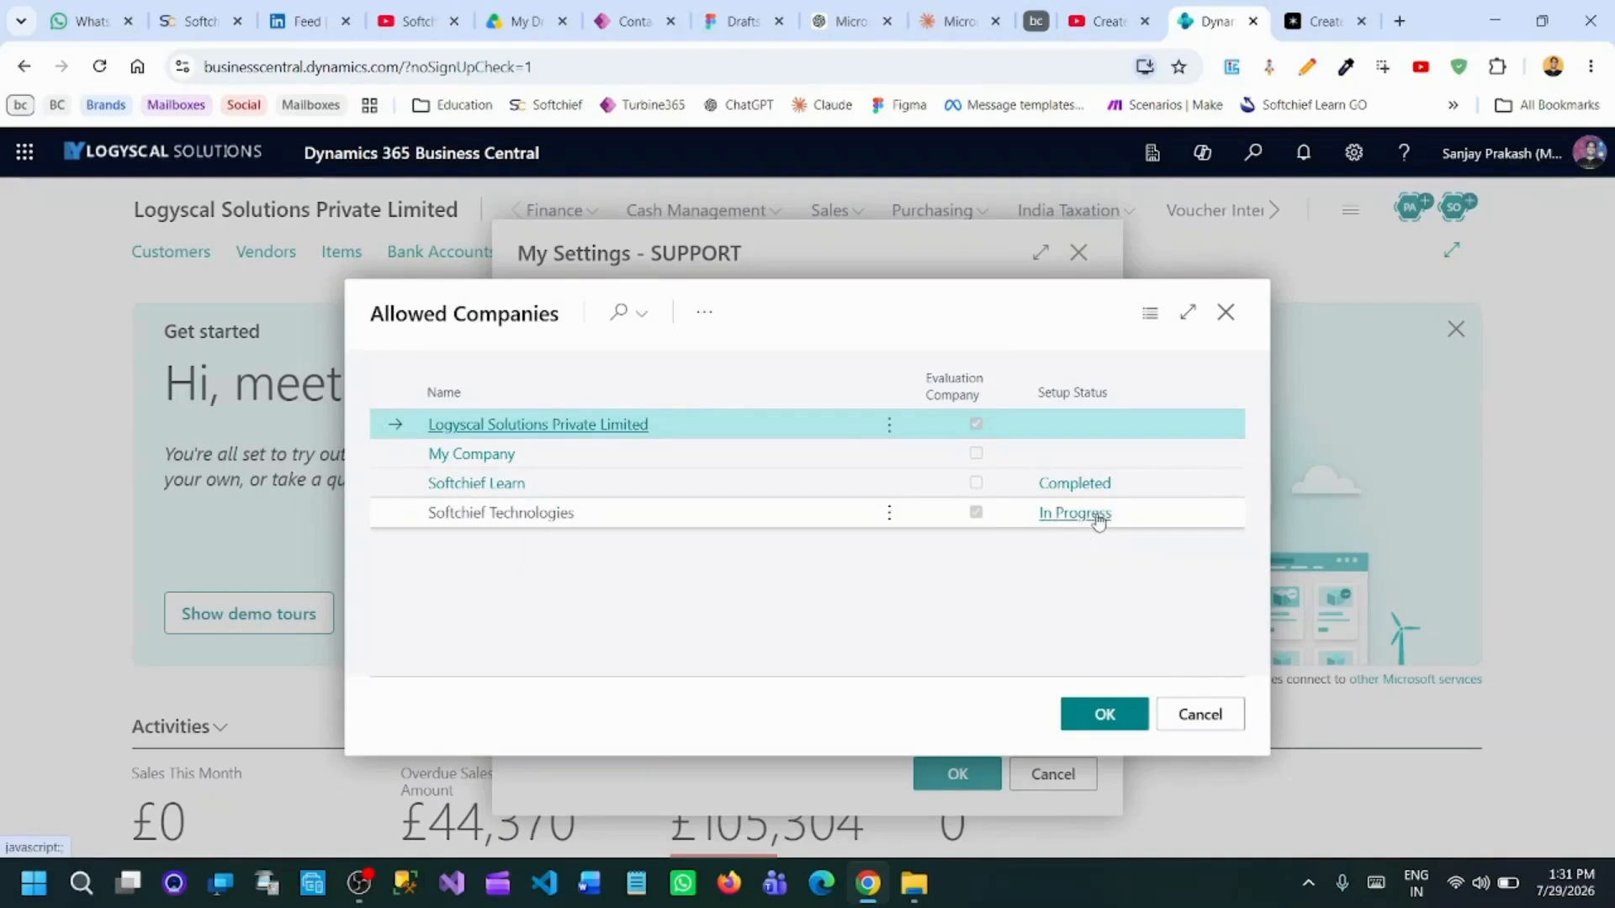
pyautogui.click(1226, 315)
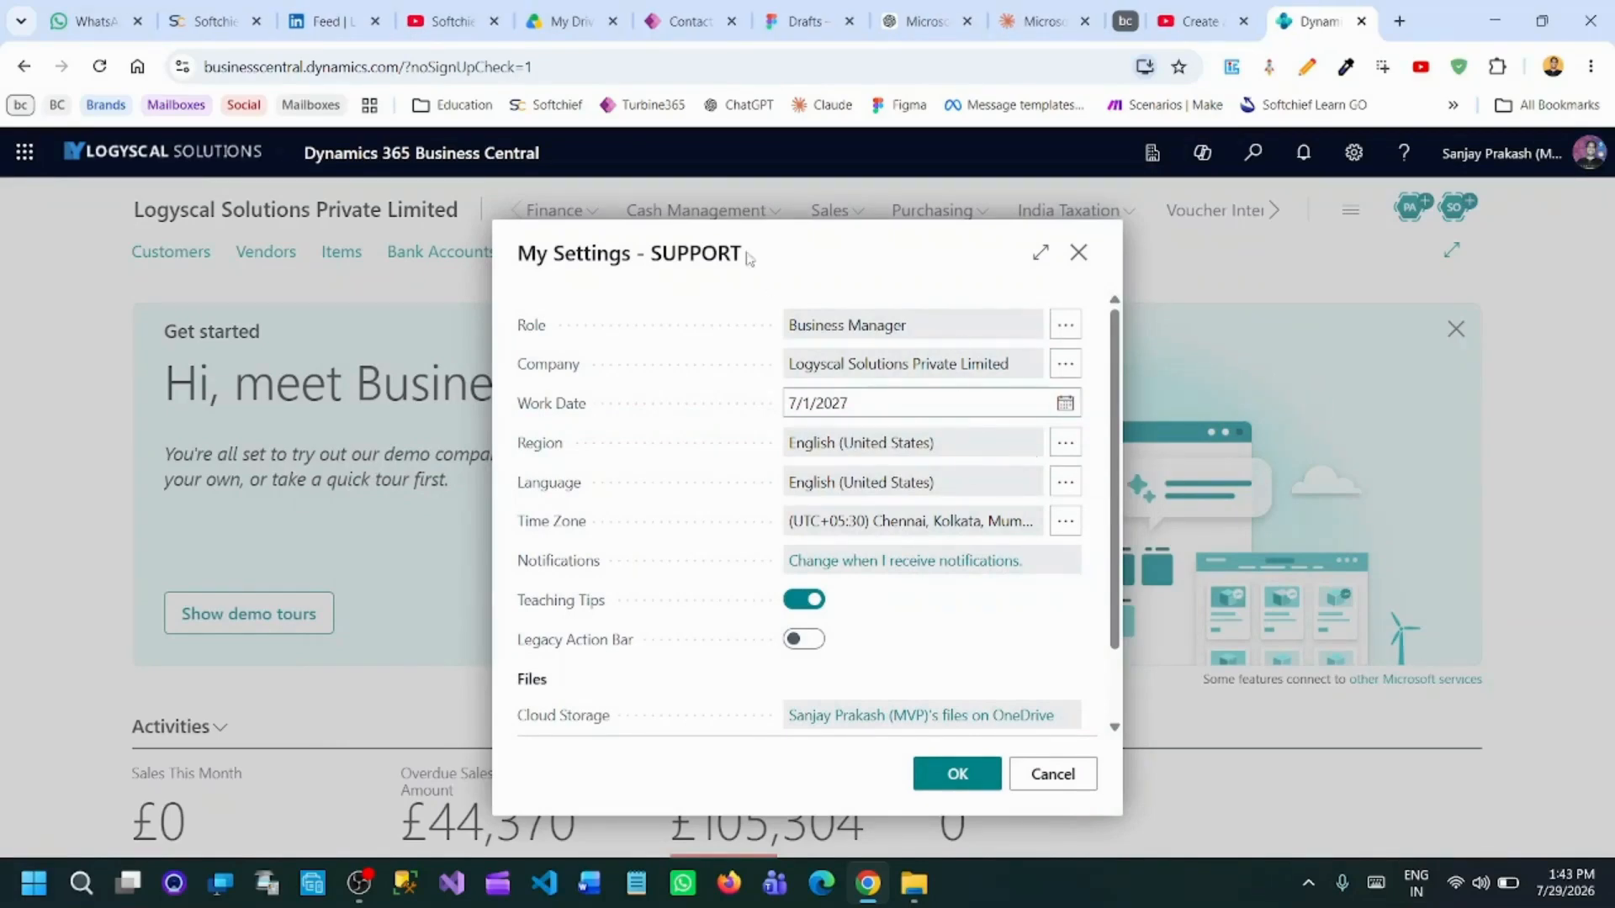
# Switch the current company to Softchief Technologies in My Settings and apply the change.
pyautogui.click(1066, 365)
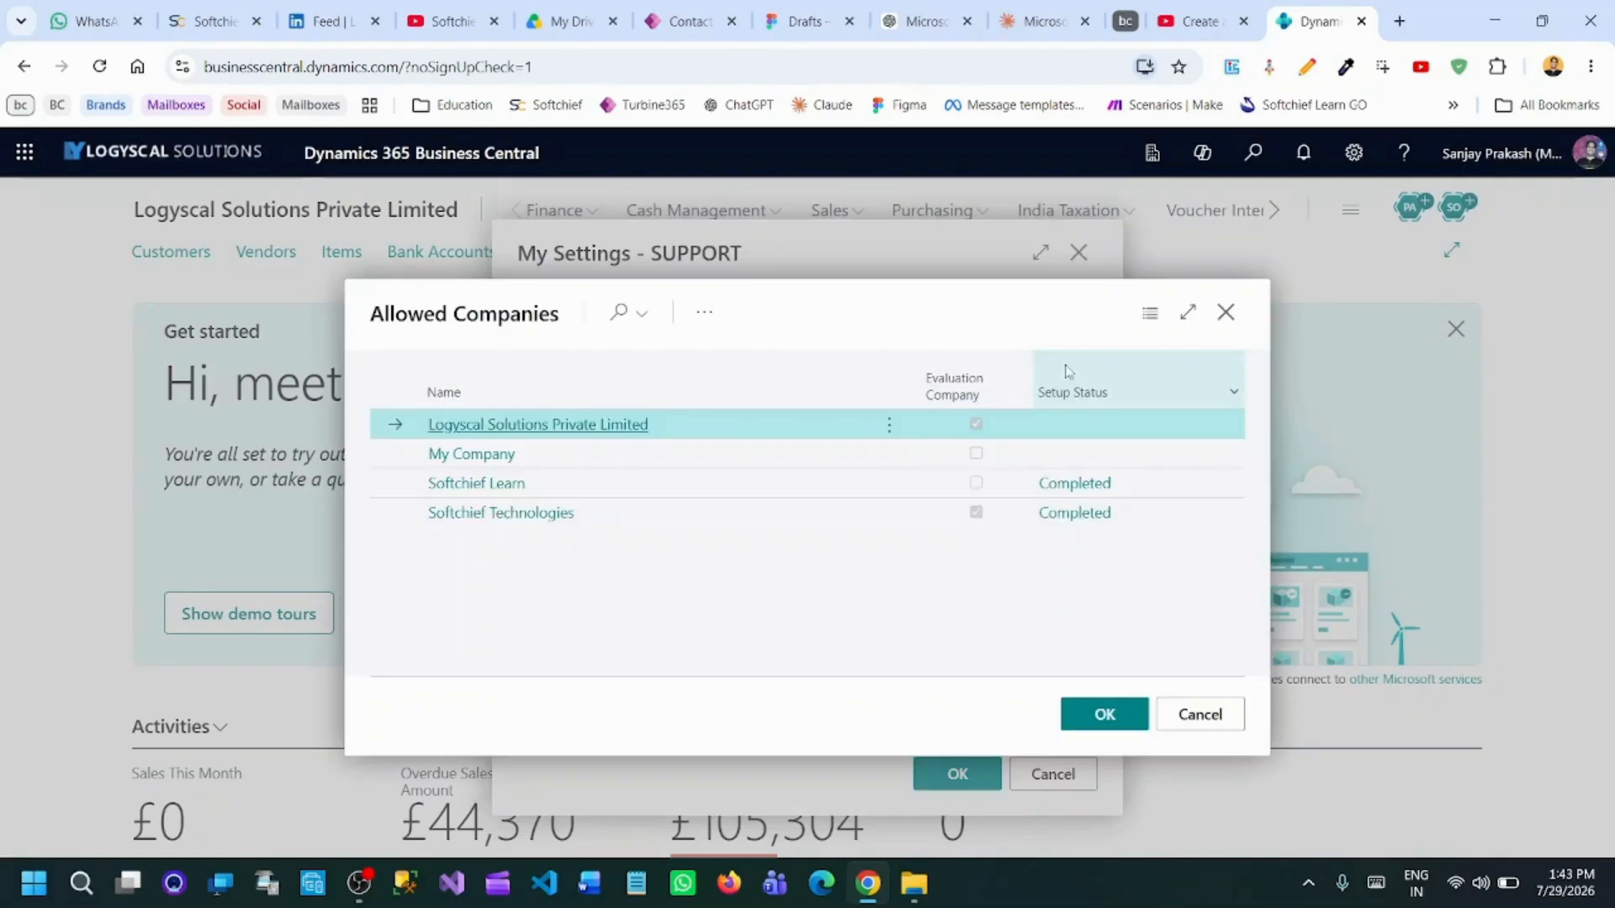
pyautogui.click(393, 512)
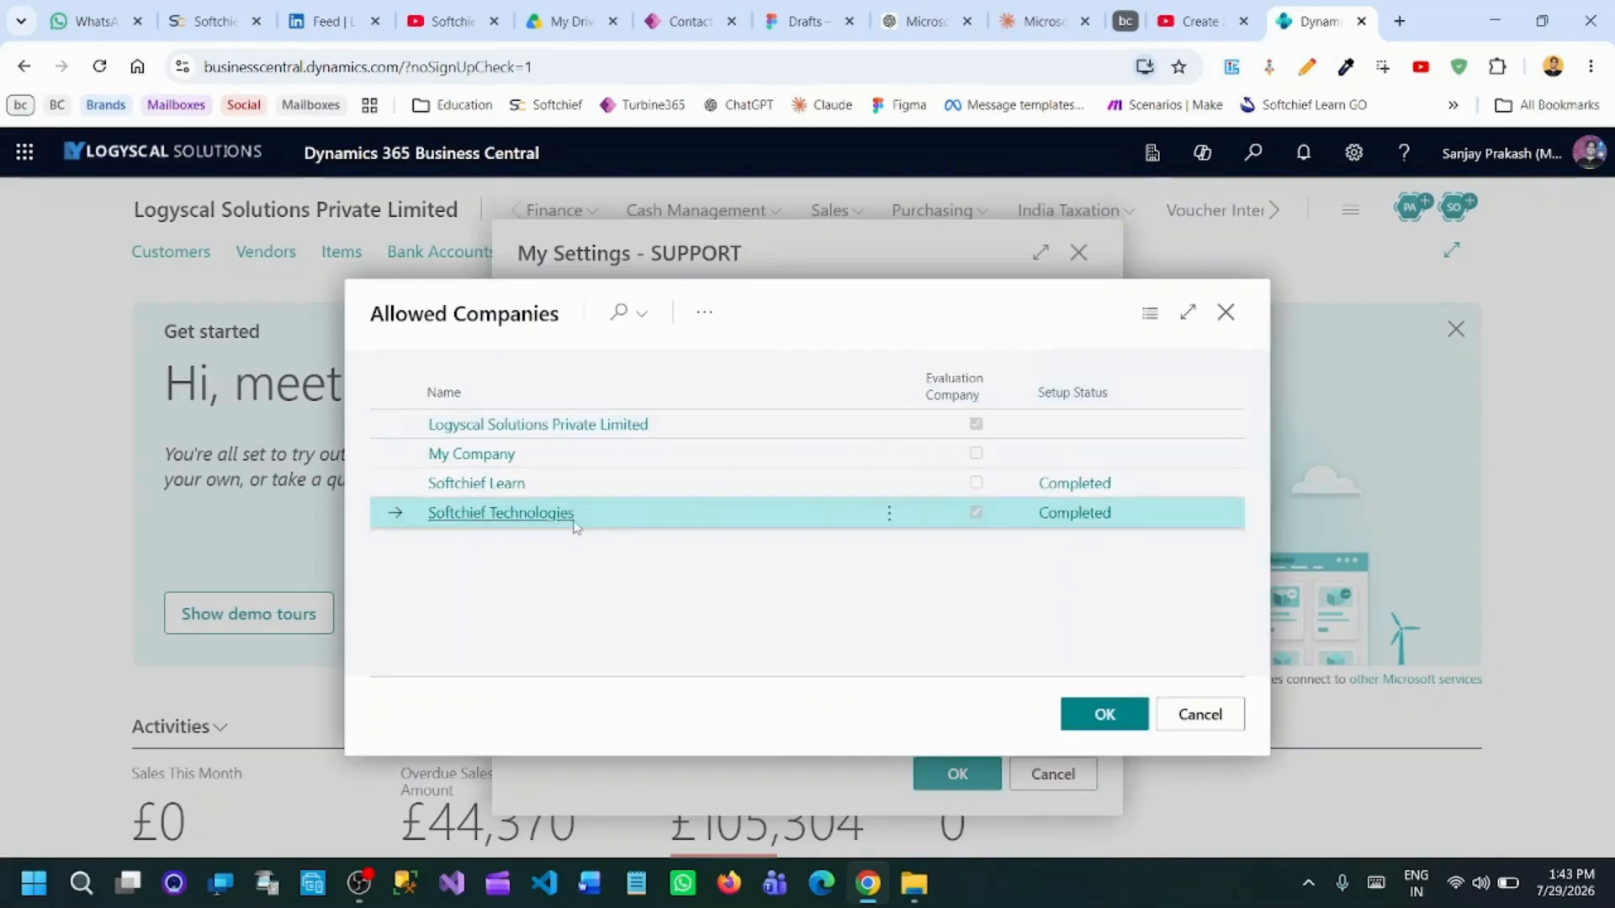
pyautogui.click(1102, 714)
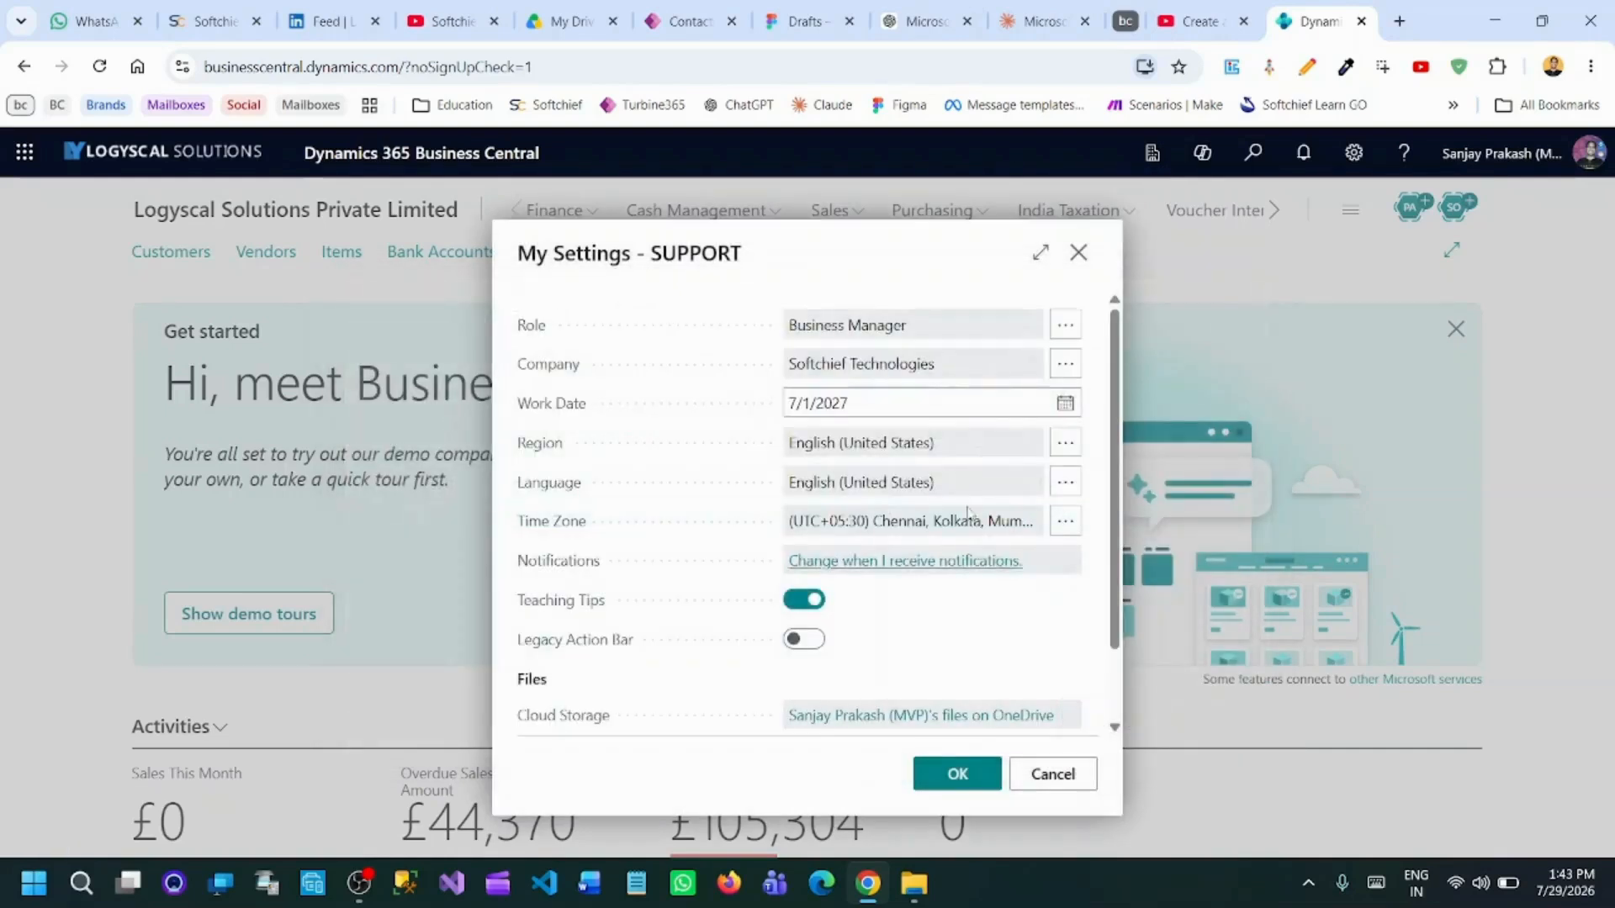
pyautogui.click(957, 775)
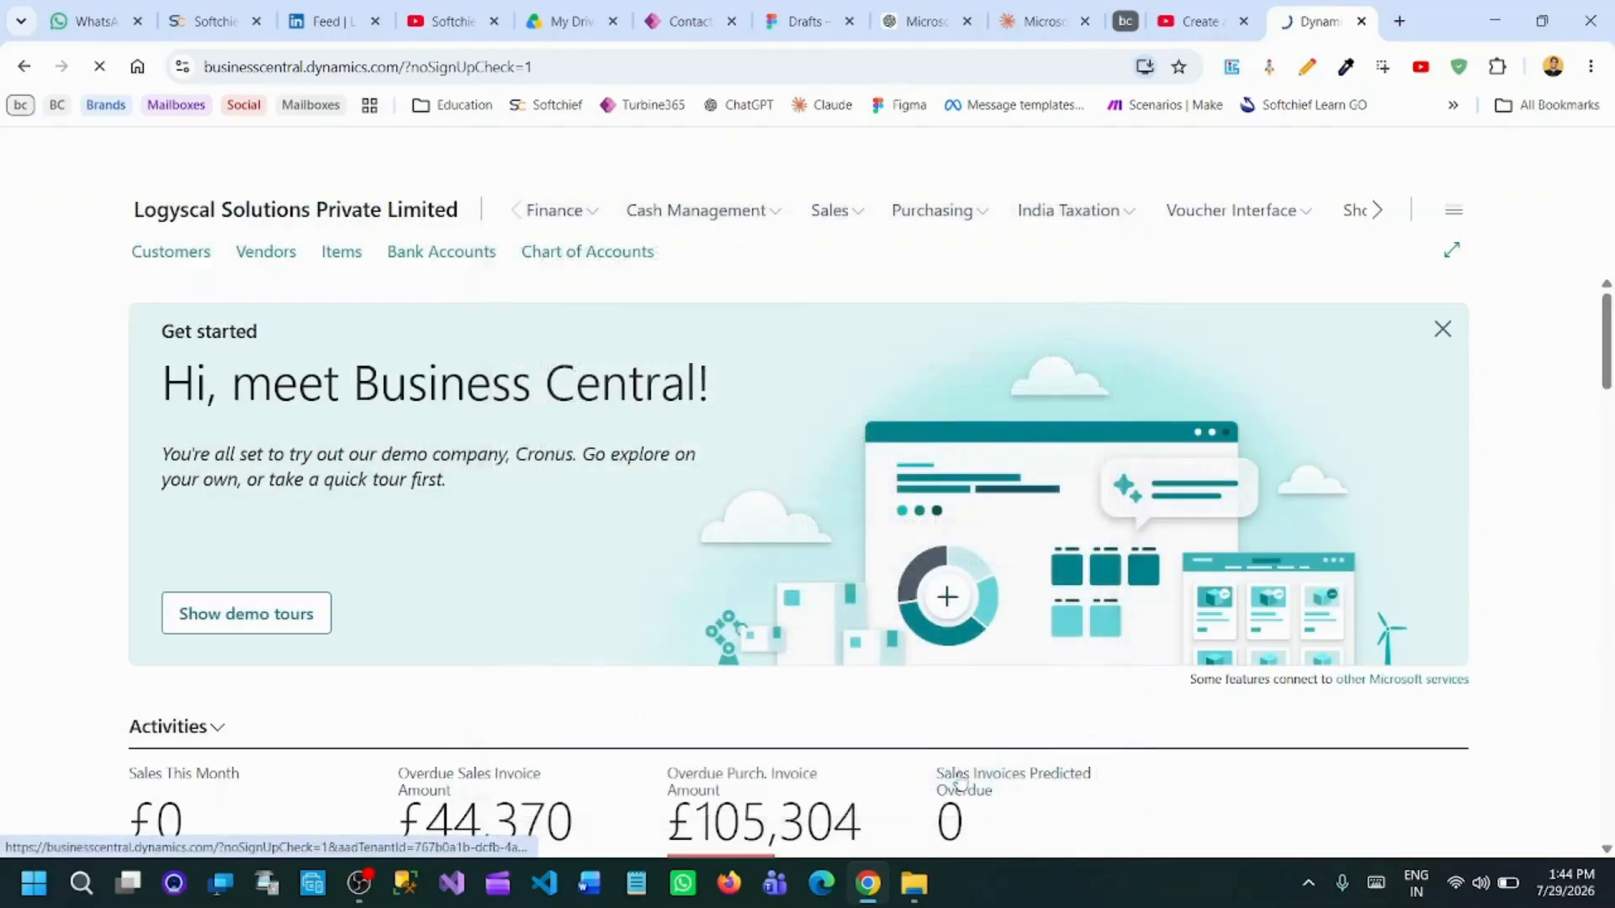